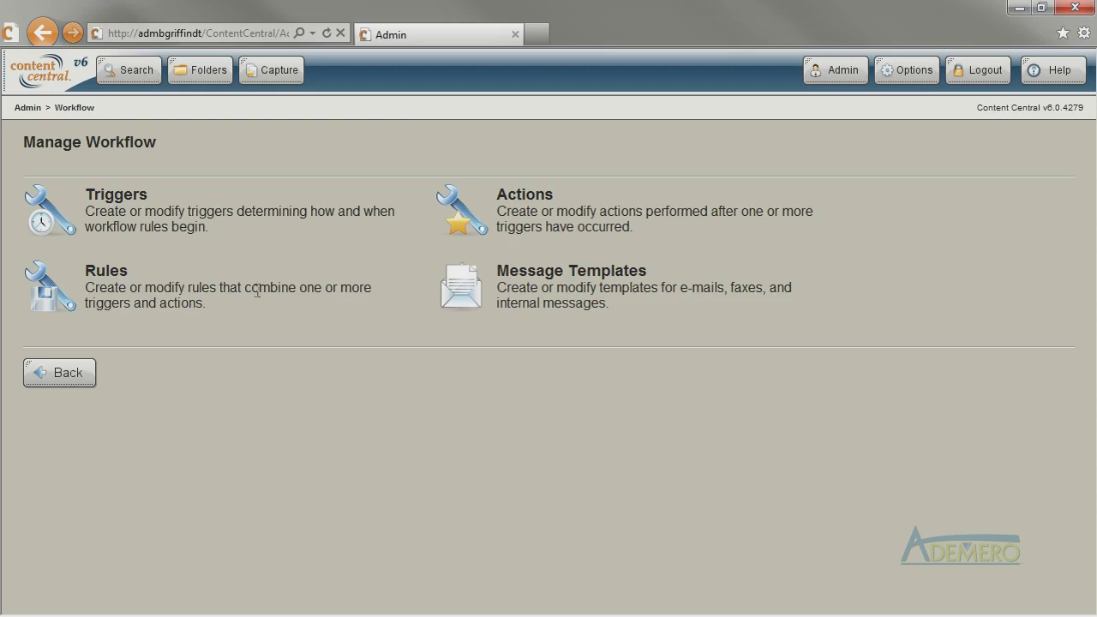
Step: Browse the available workflow trigger types and action types in the Add forms
click(134, 199)
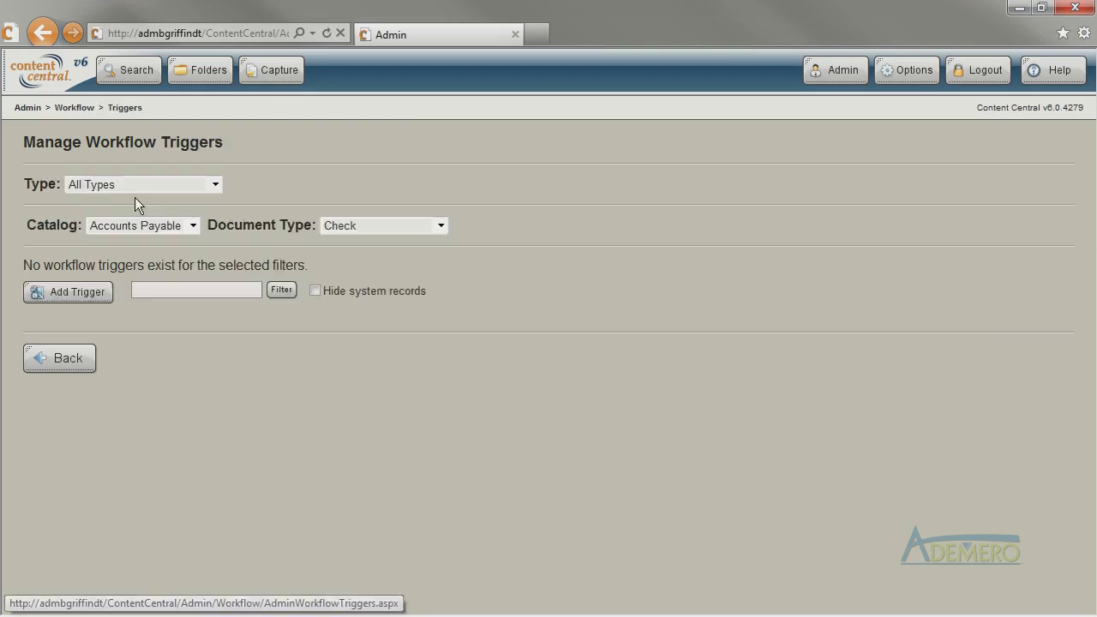
click(82, 287)
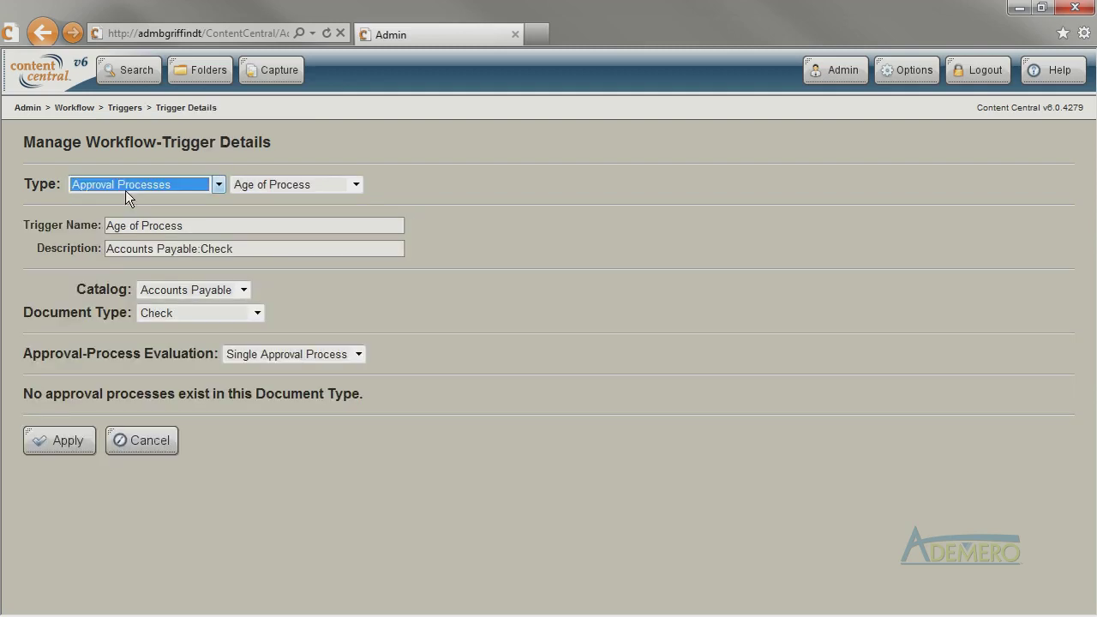
click(125, 190)
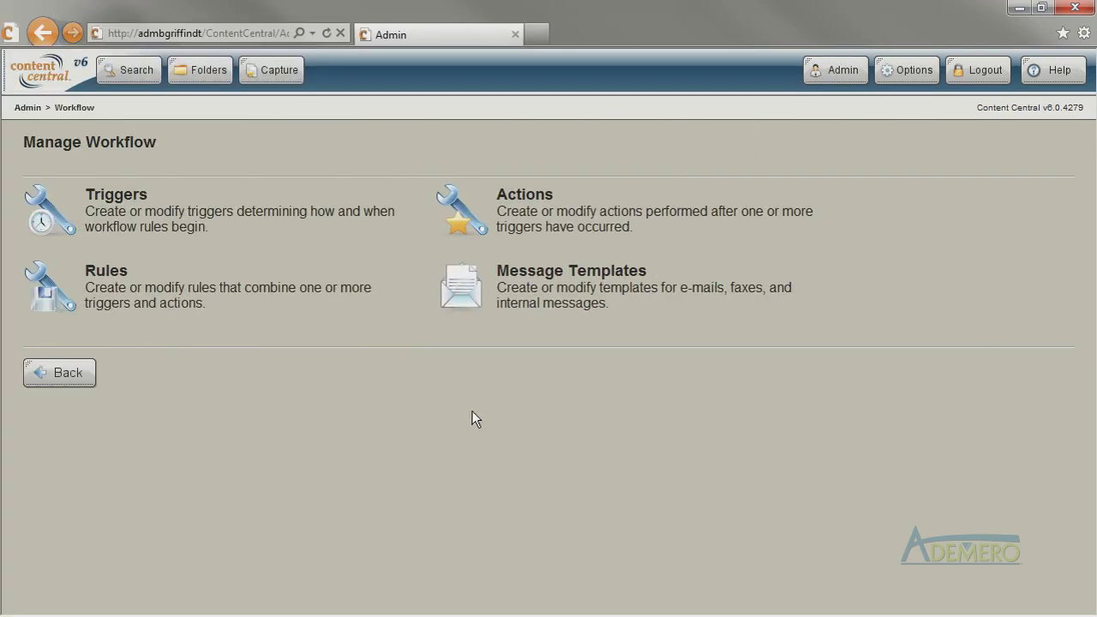
click(524, 201)
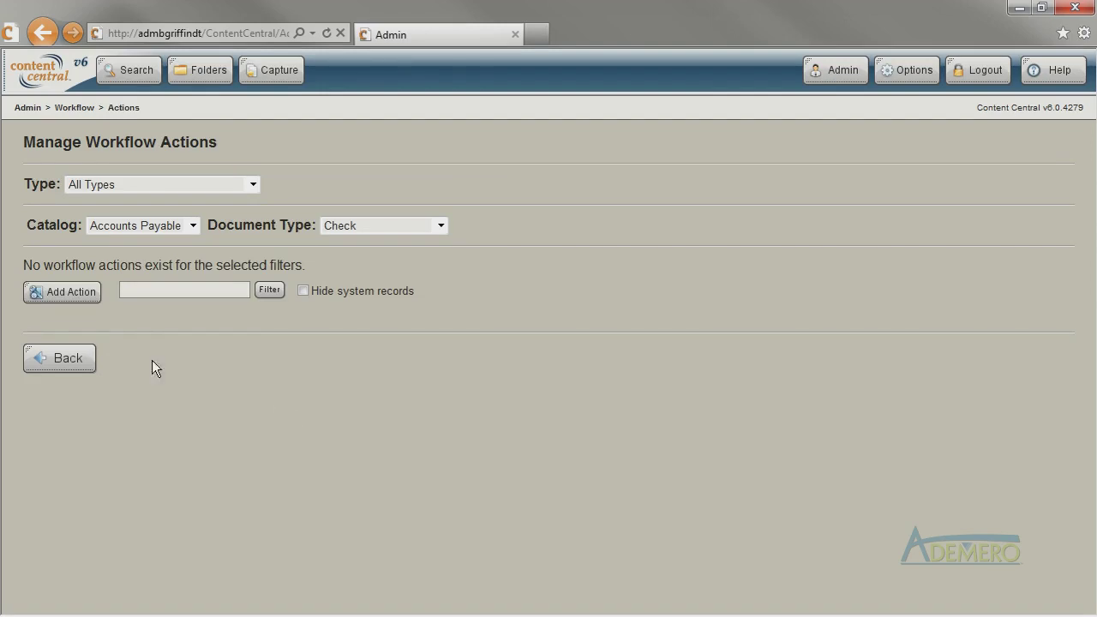
click(73, 298)
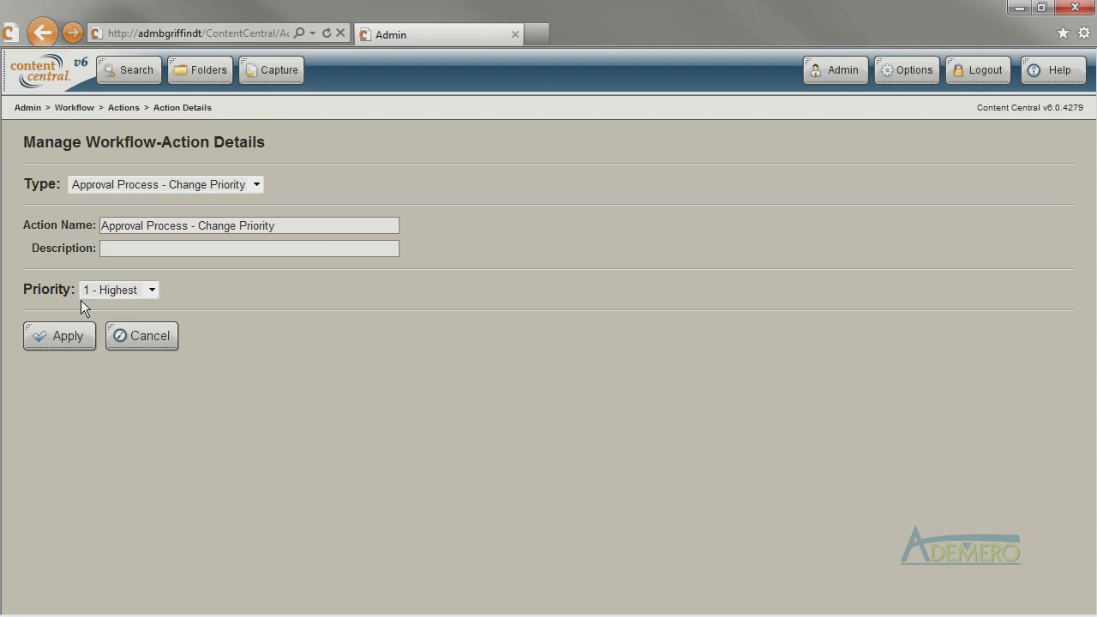
click(133, 189)
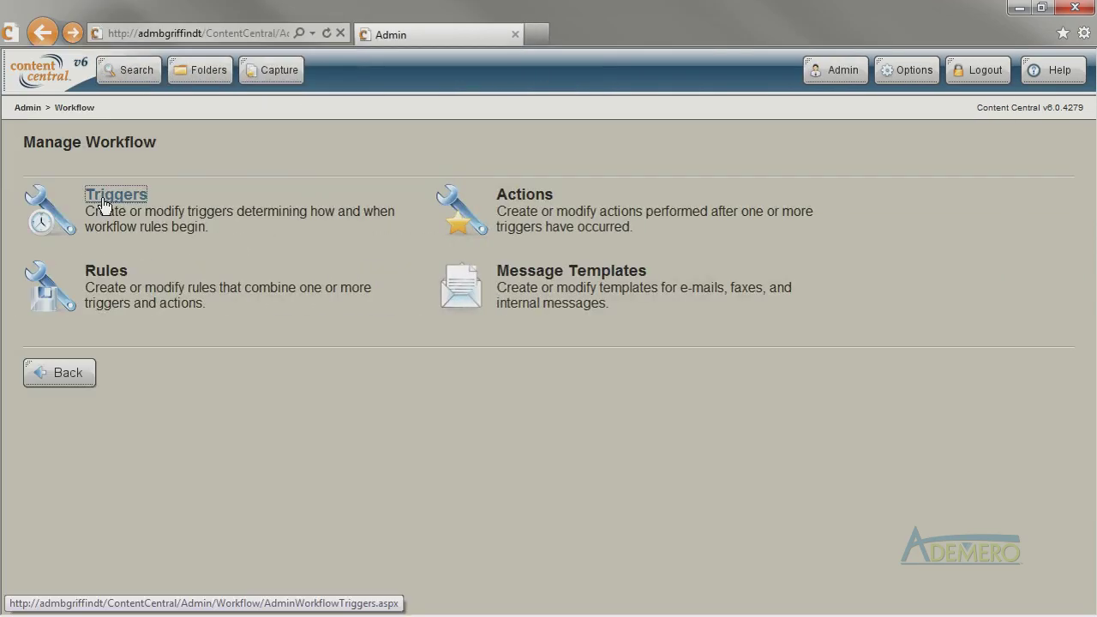
Step: Add a Content Capture trigger with subtype All Captured Content and save it
click(102, 195)
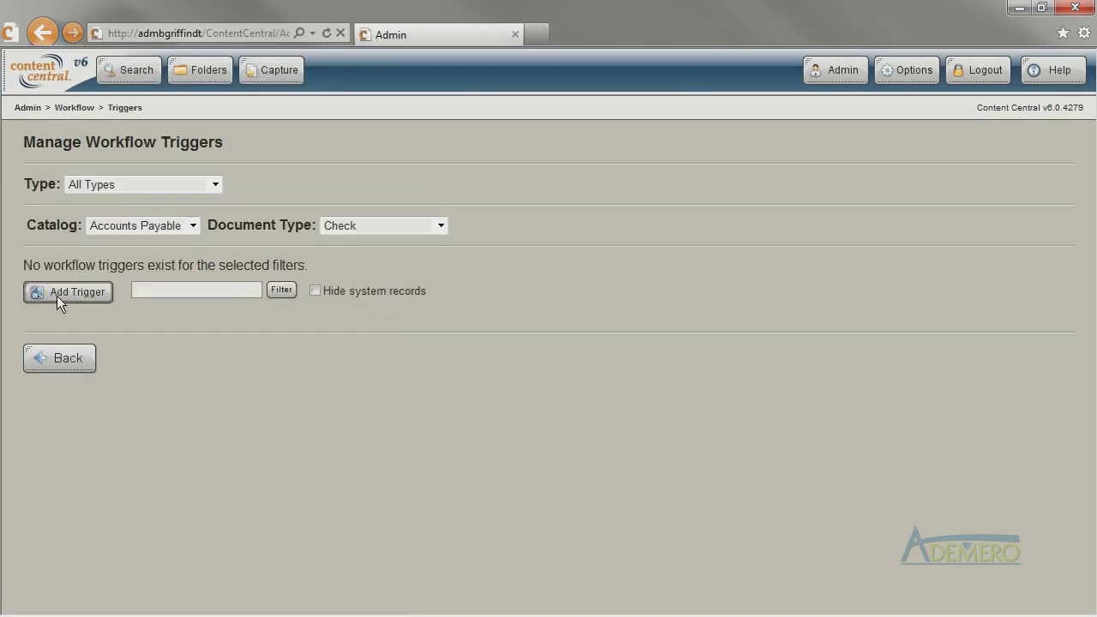
click(54, 294)
click(120, 190)
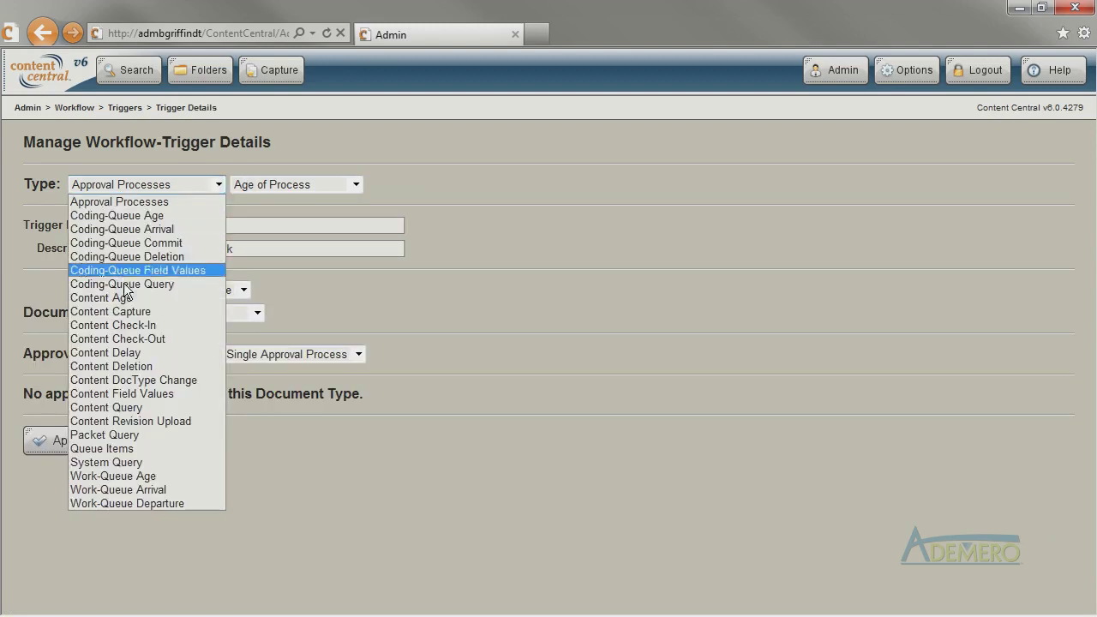
click(128, 311)
click(268, 185)
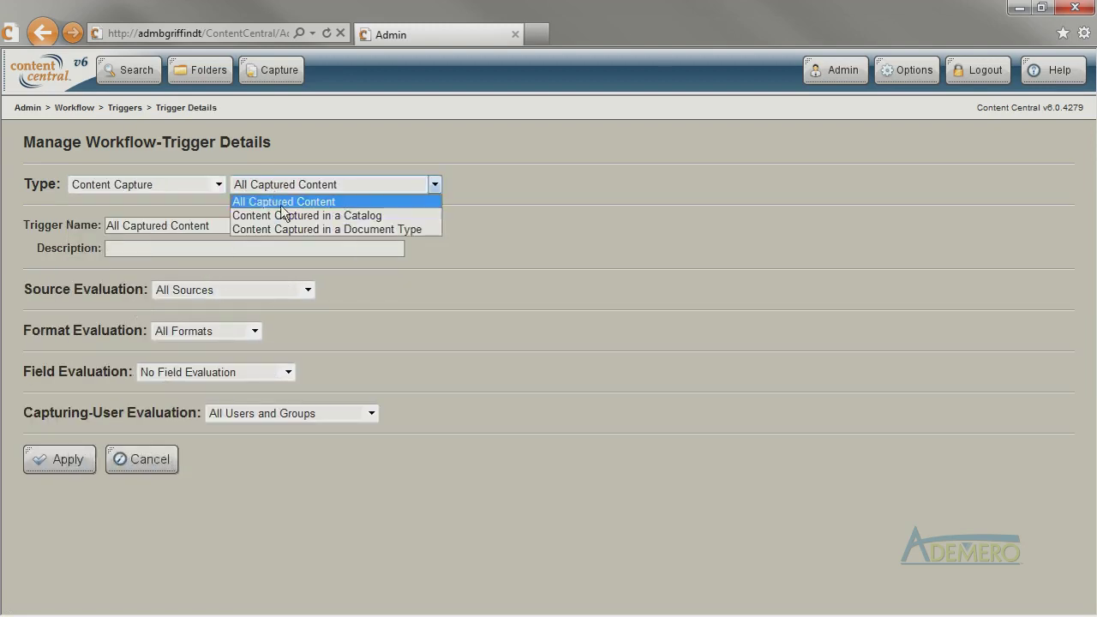
click(301, 229)
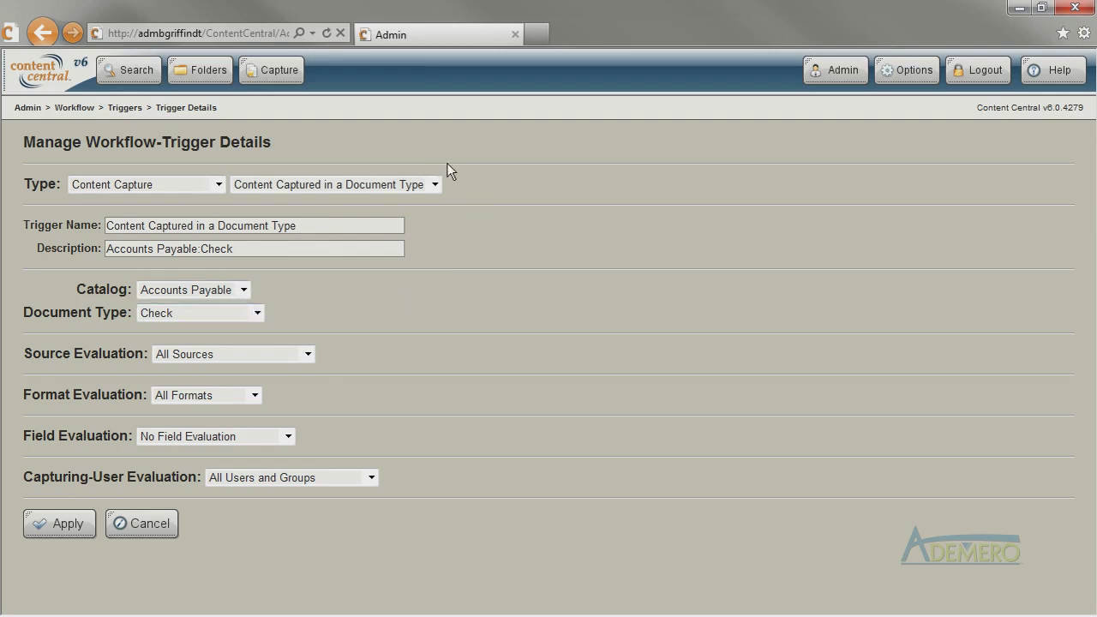
click(438, 184)
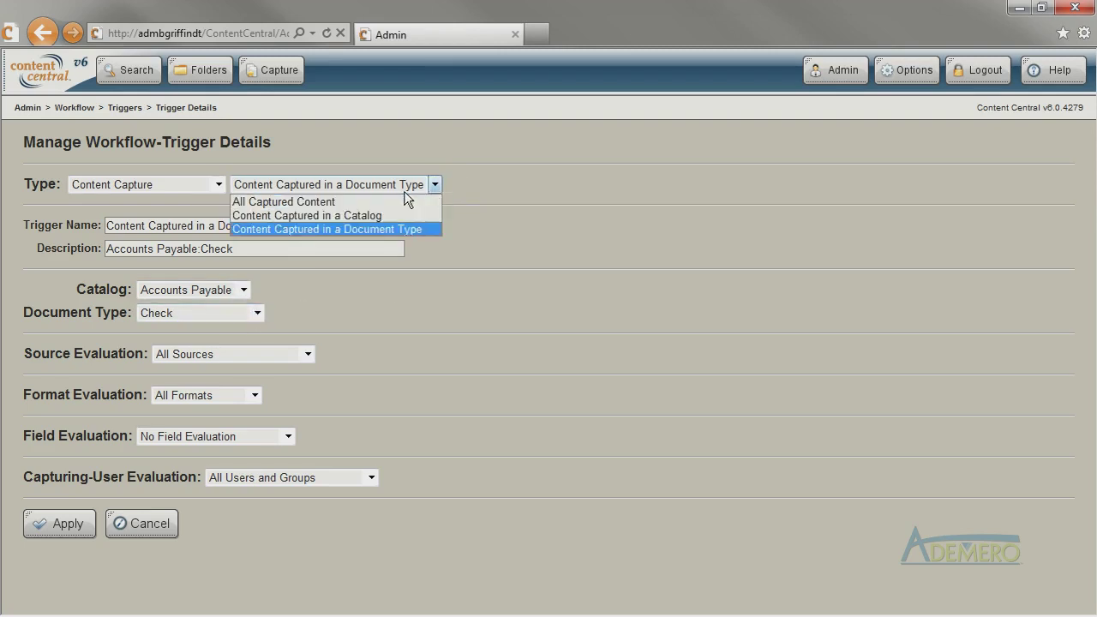
click(338, 204)
click(62, 461)
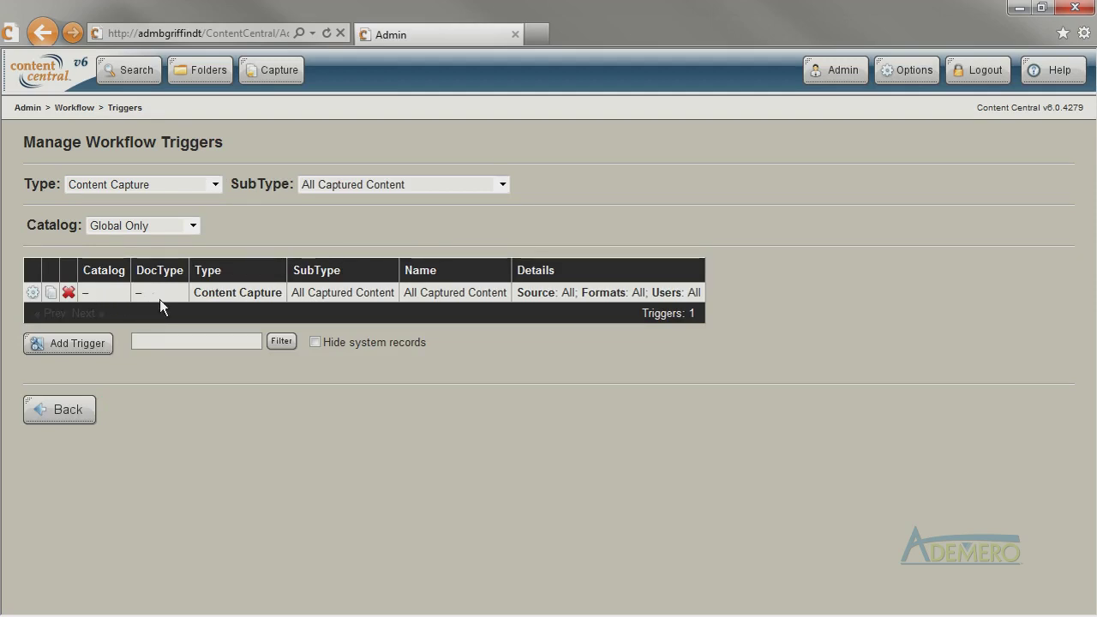
Step: Return to the workflow overview, check the Content - Delete action type, and open the Rules list
click(68, 409)
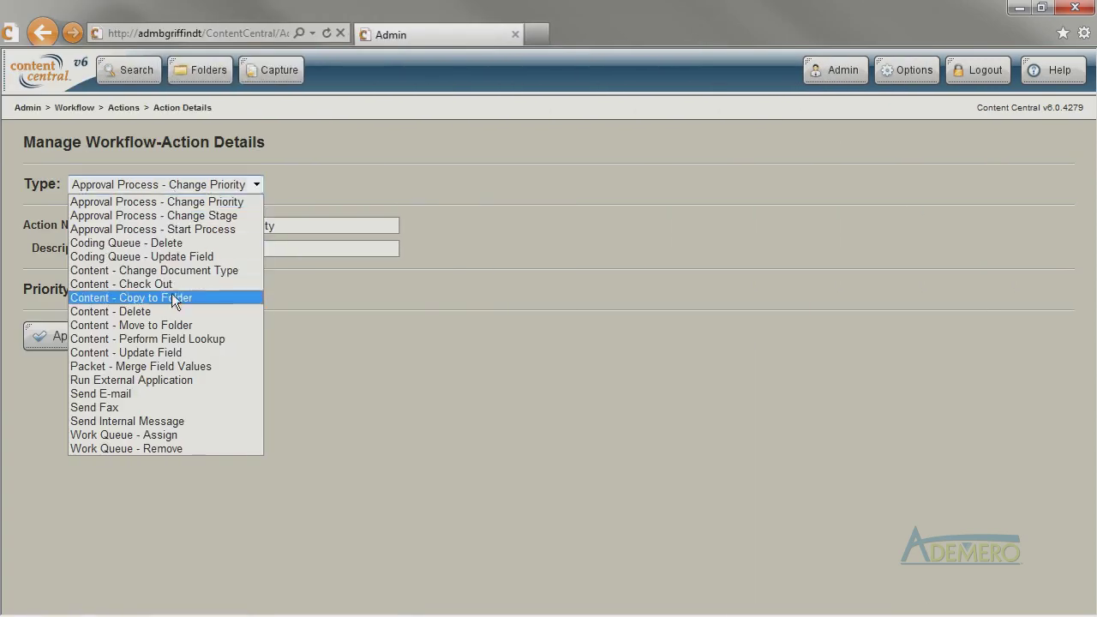
click(174, 316)
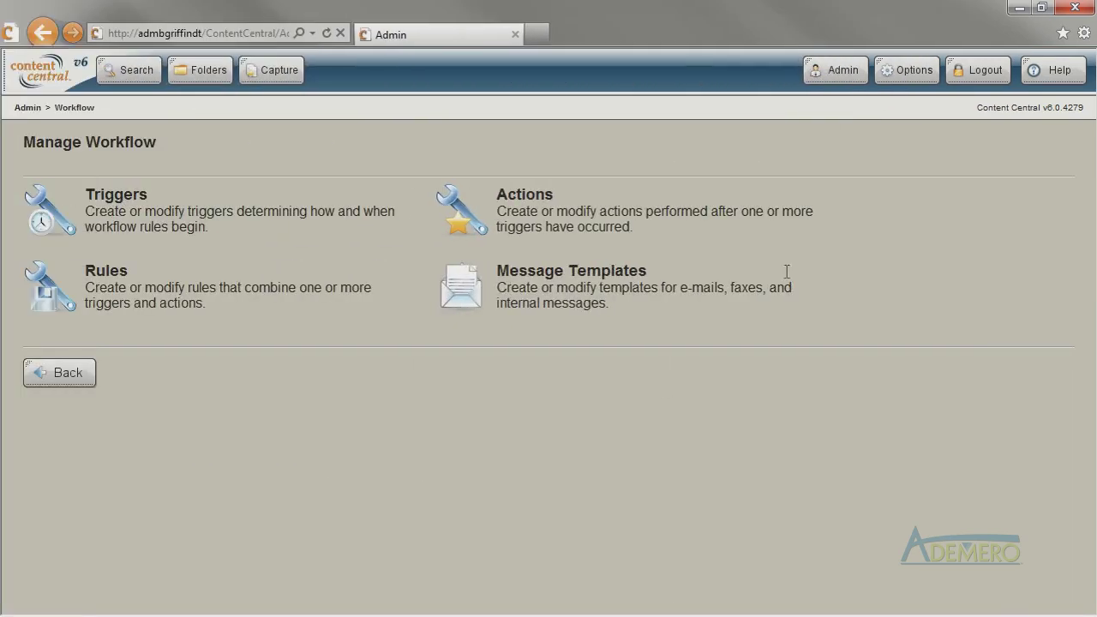
click(1044, 66)
click(98, 272)
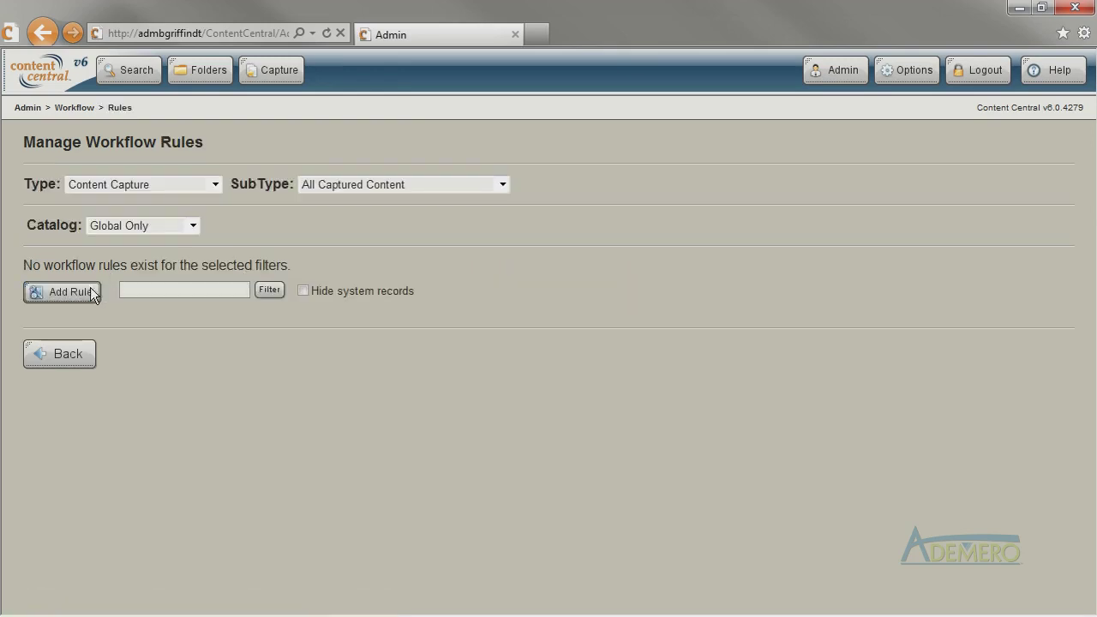
Step: Build a rule with trigger Arrival from Coding Queue and actions Approval Process - Start Process and Send E-mail
click(80, 293)
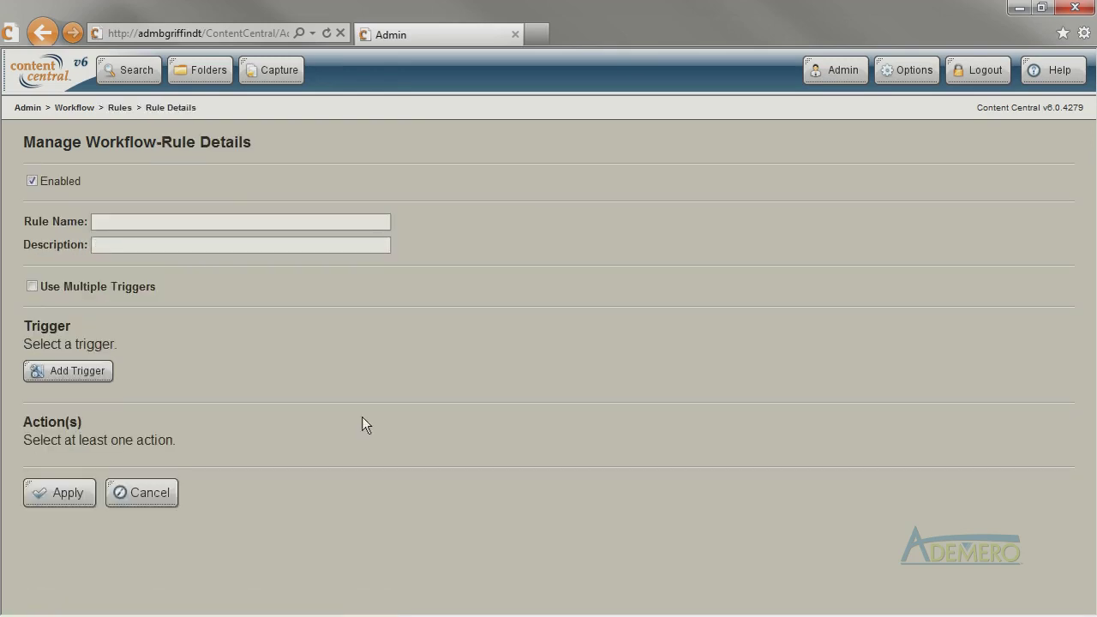
click(61, 372)
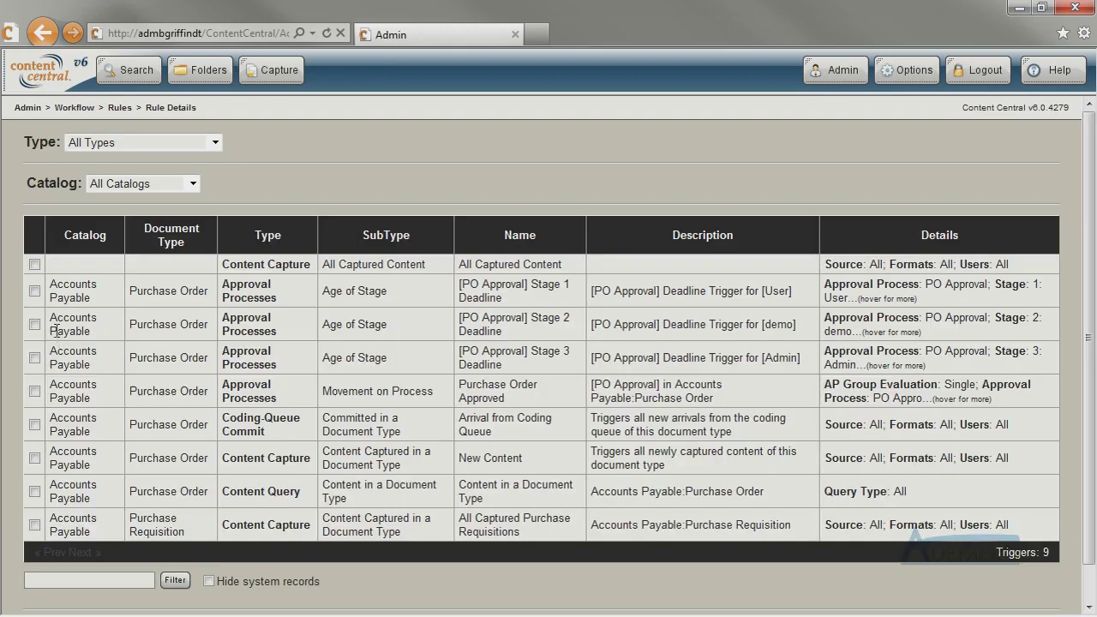
click(35, 425)
scroll(43, 438, down, 1)
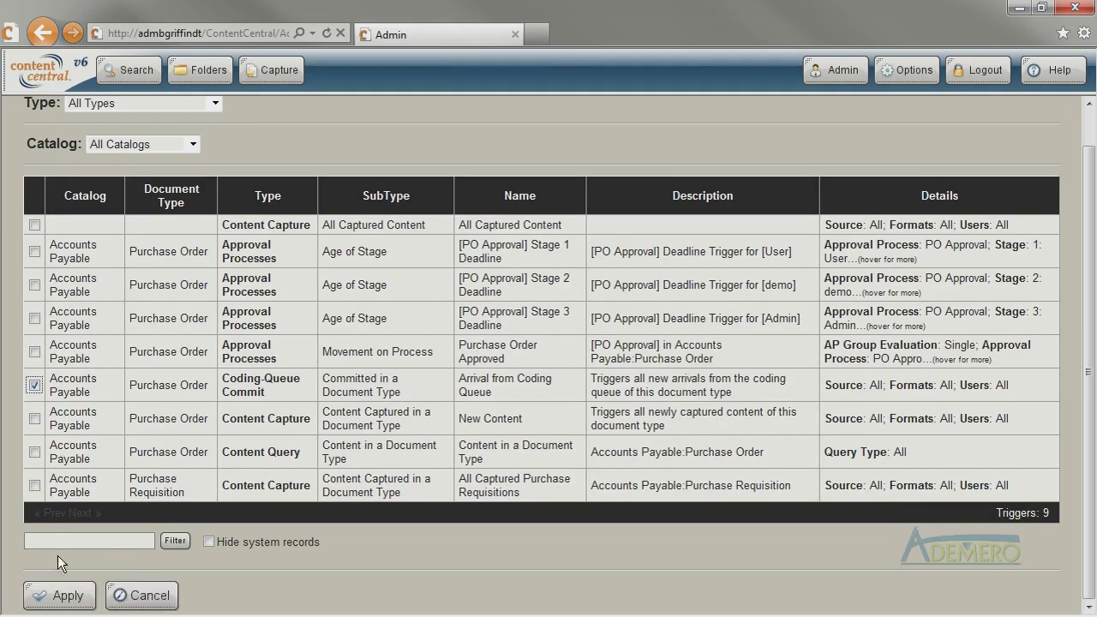
click(62, 595)
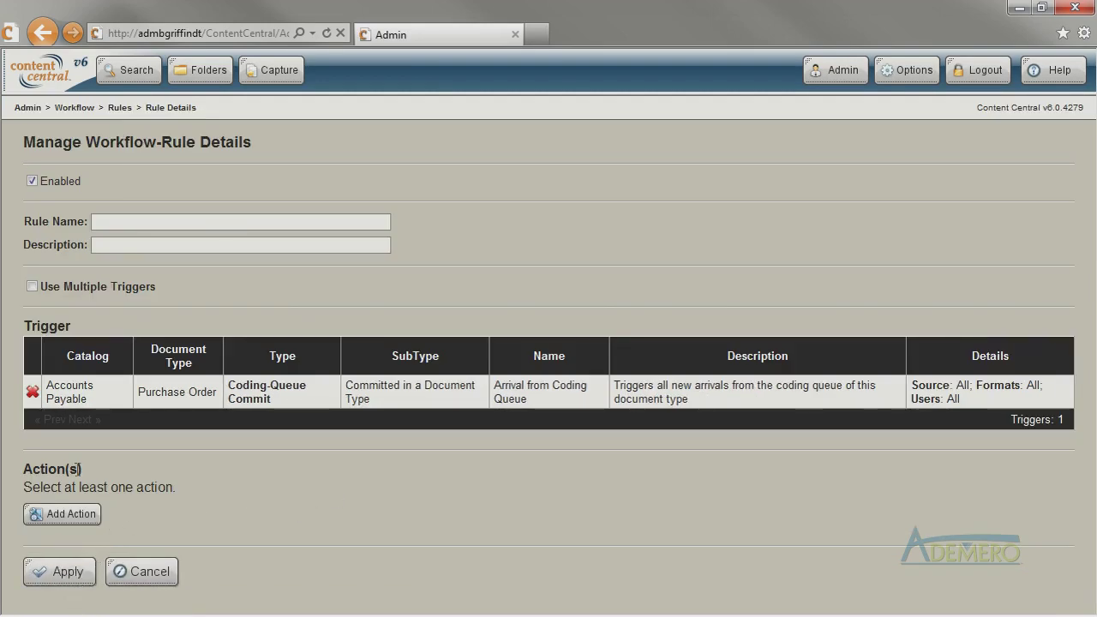
click(53, 513)
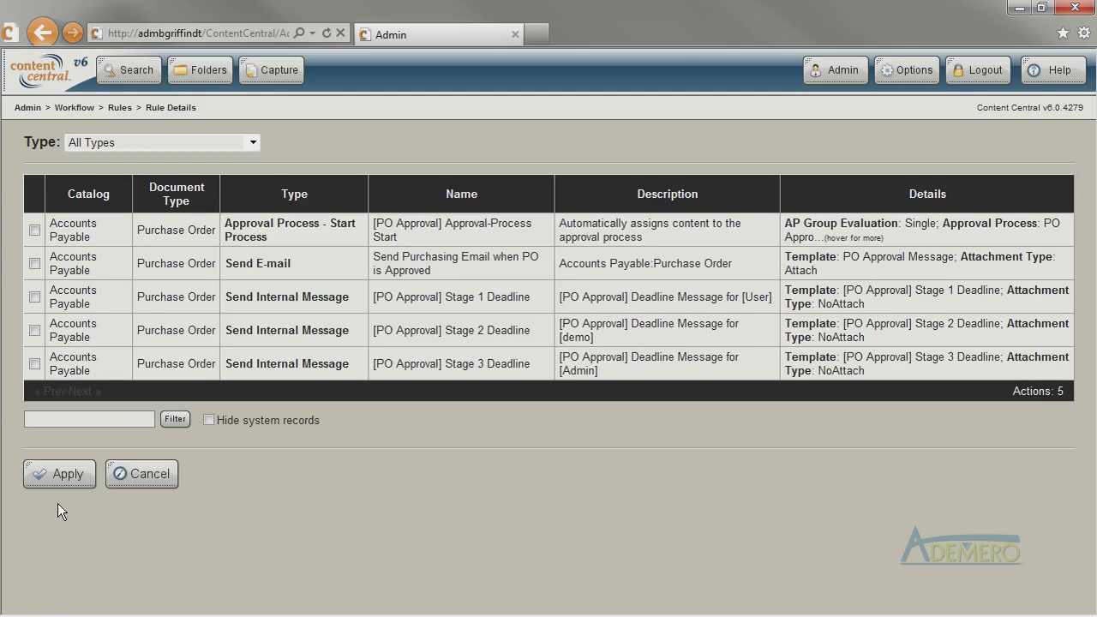
click(35, 230)
click(35, 263)
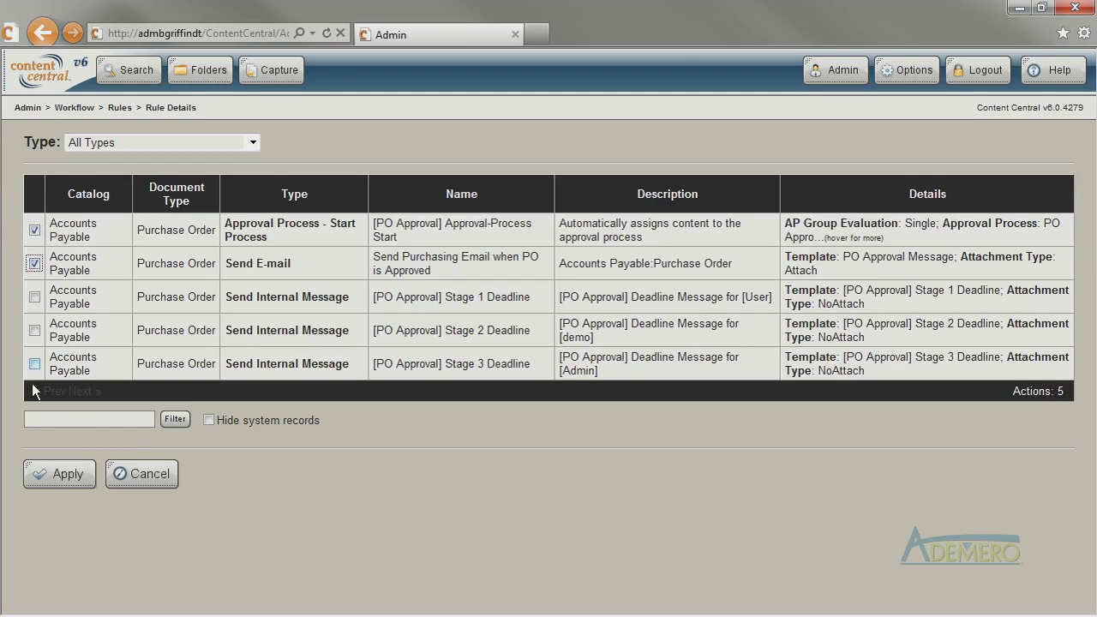
click(63, 478)
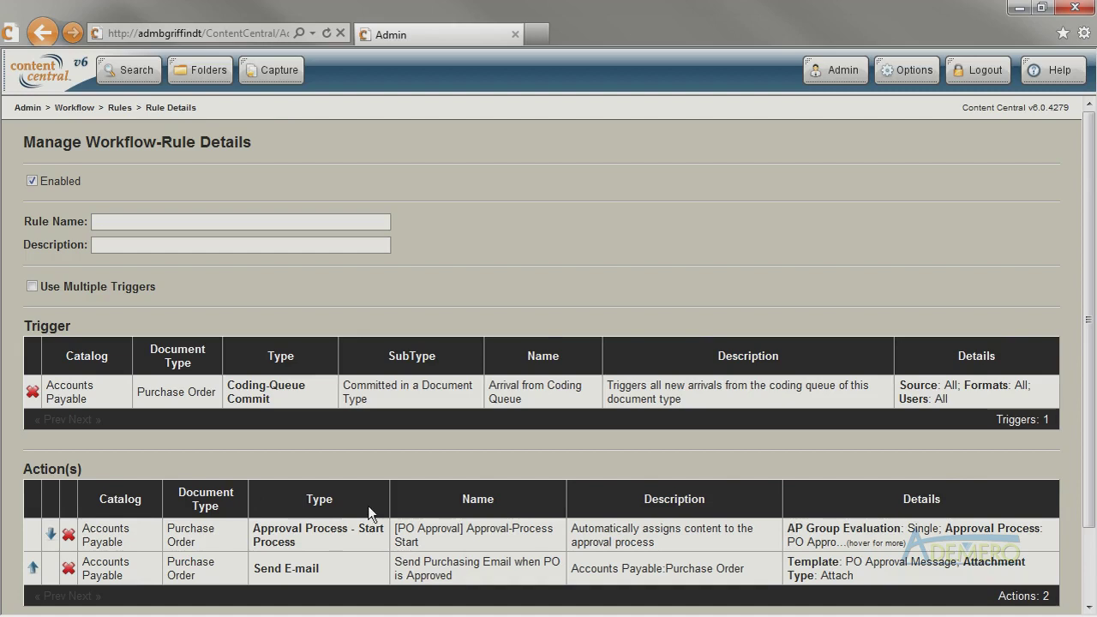
scroll(368, 506, down, 3)
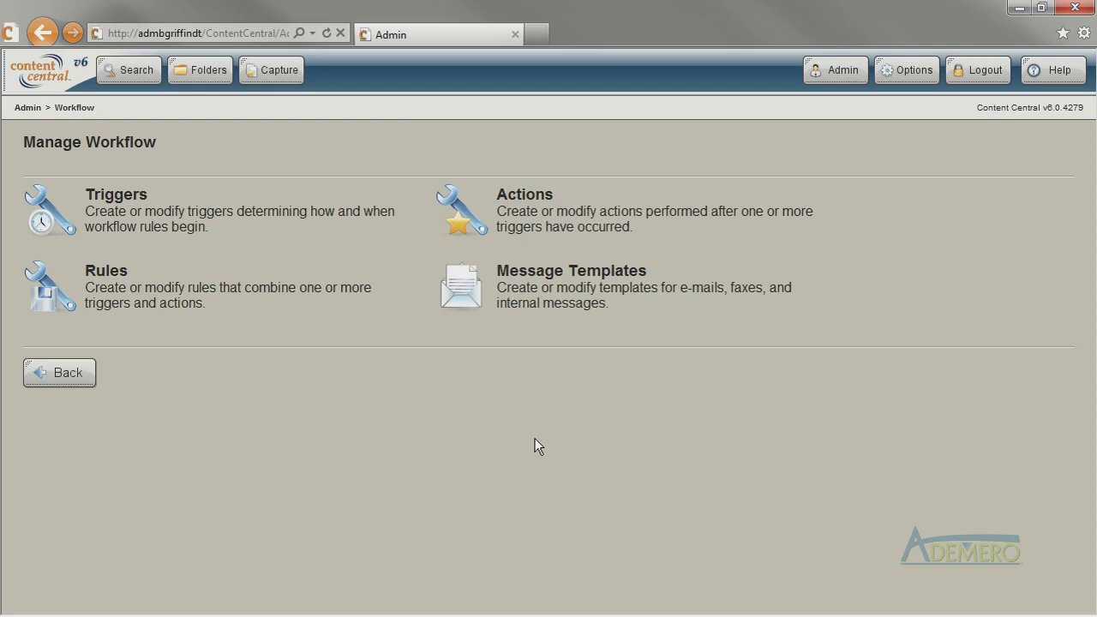
Step: Show the message templates from All Catalogs
click(608, 273)
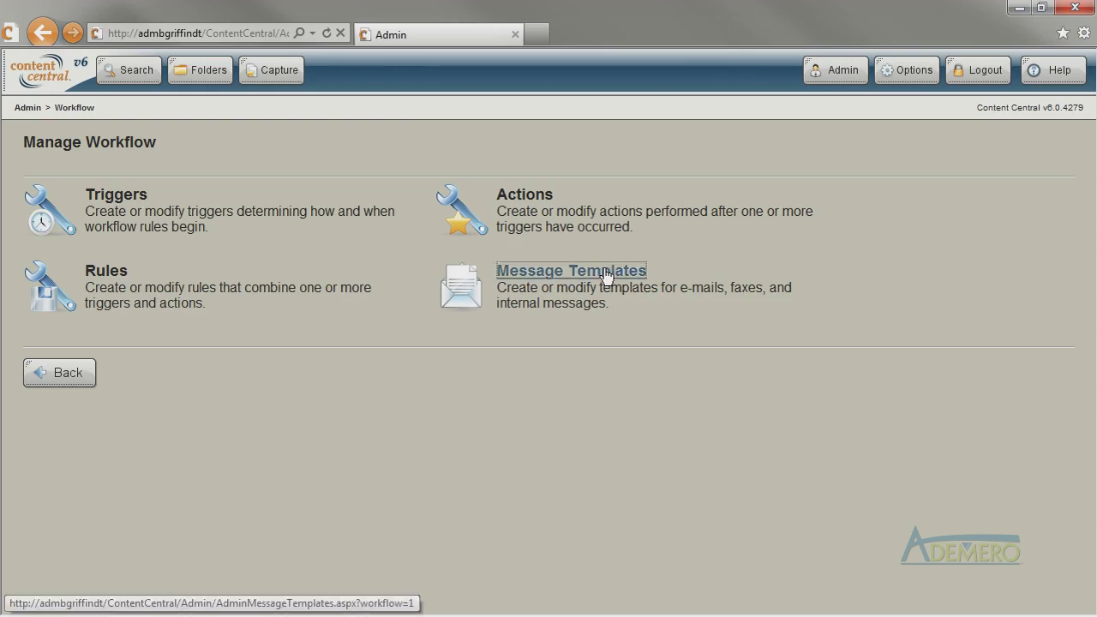
click(122, 230)
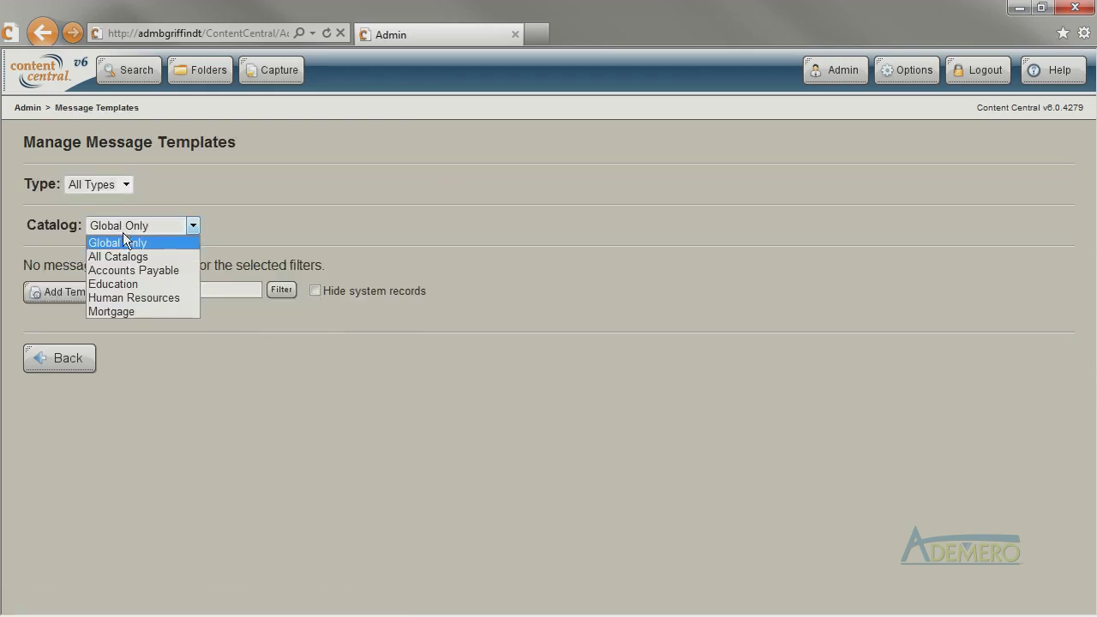
click(125, 255)
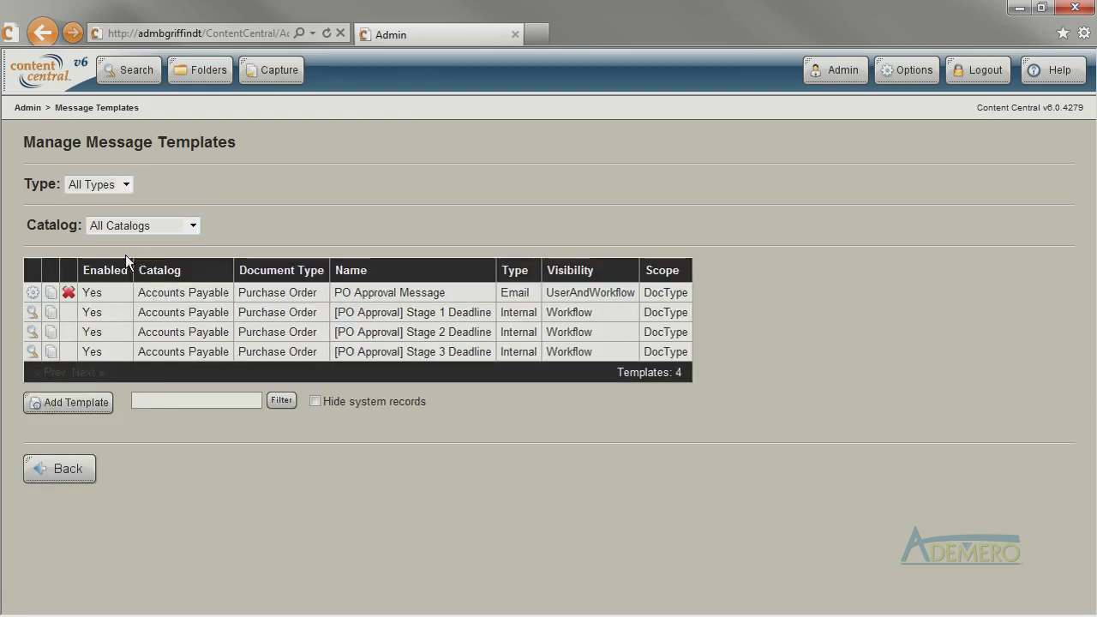
Step: Review the PO Approval Message template with its codes and the Send E-mail action's template
click(32, 294)
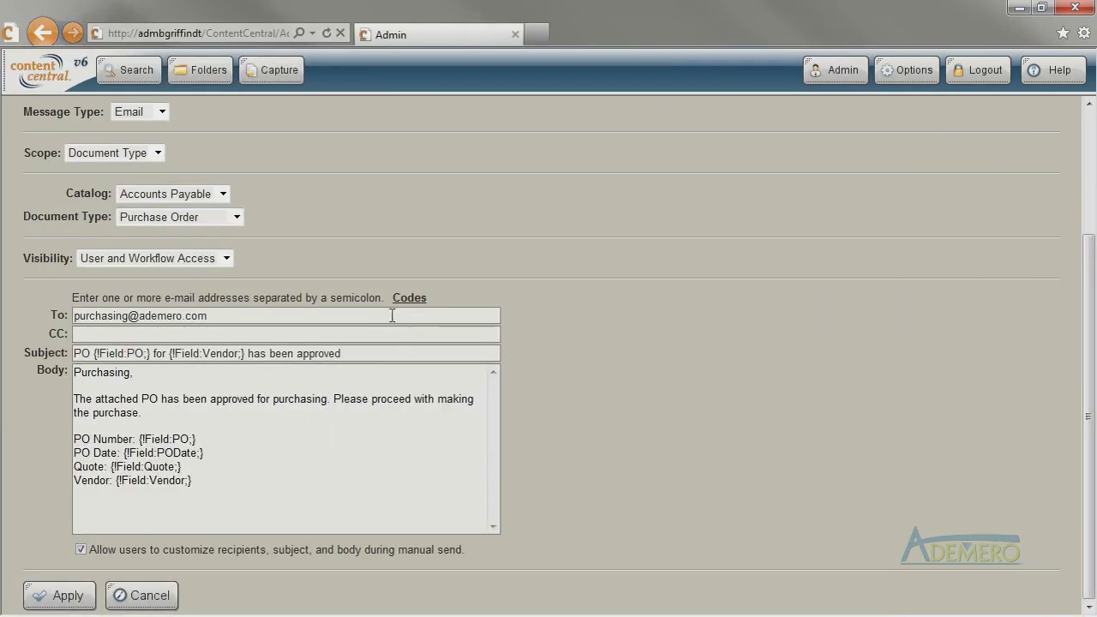
click(410, 299)
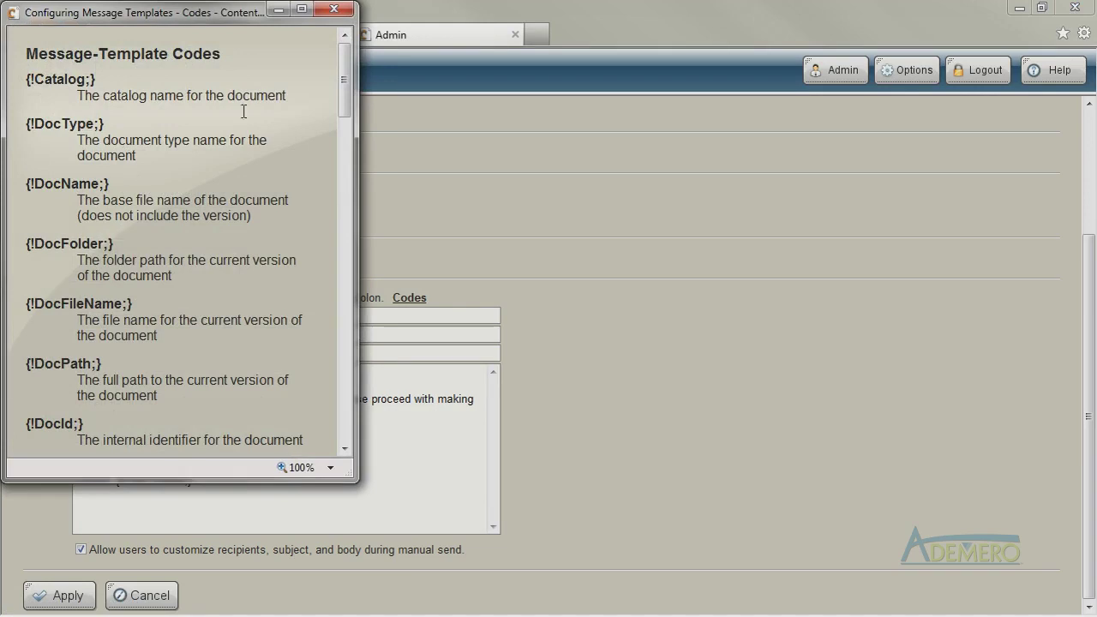
click(335, 10)
click(277, 484)
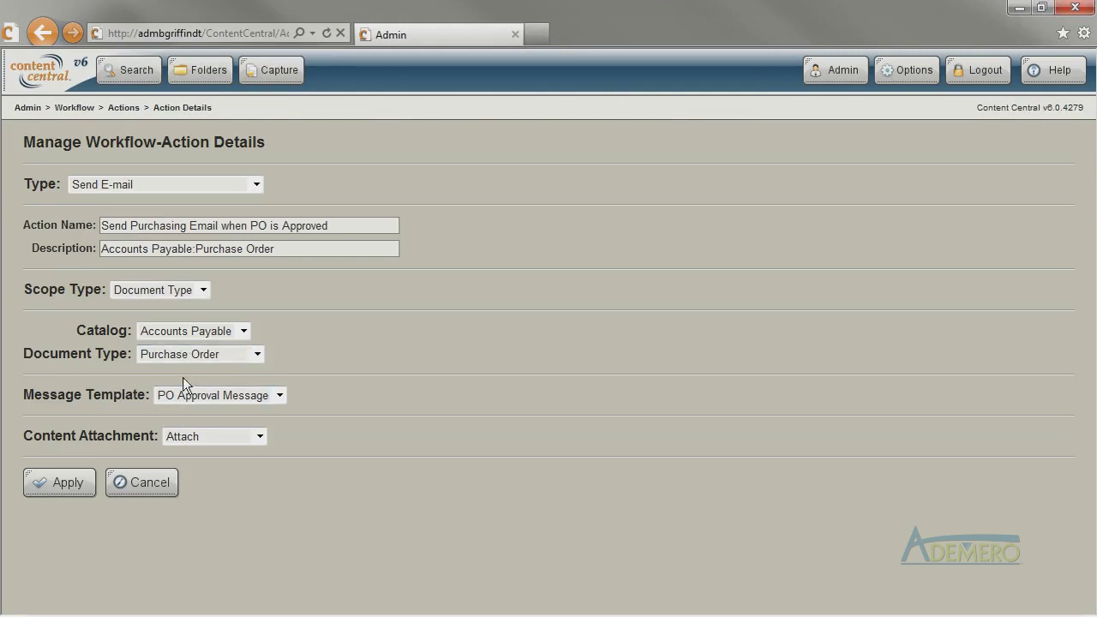
click(207, 395)
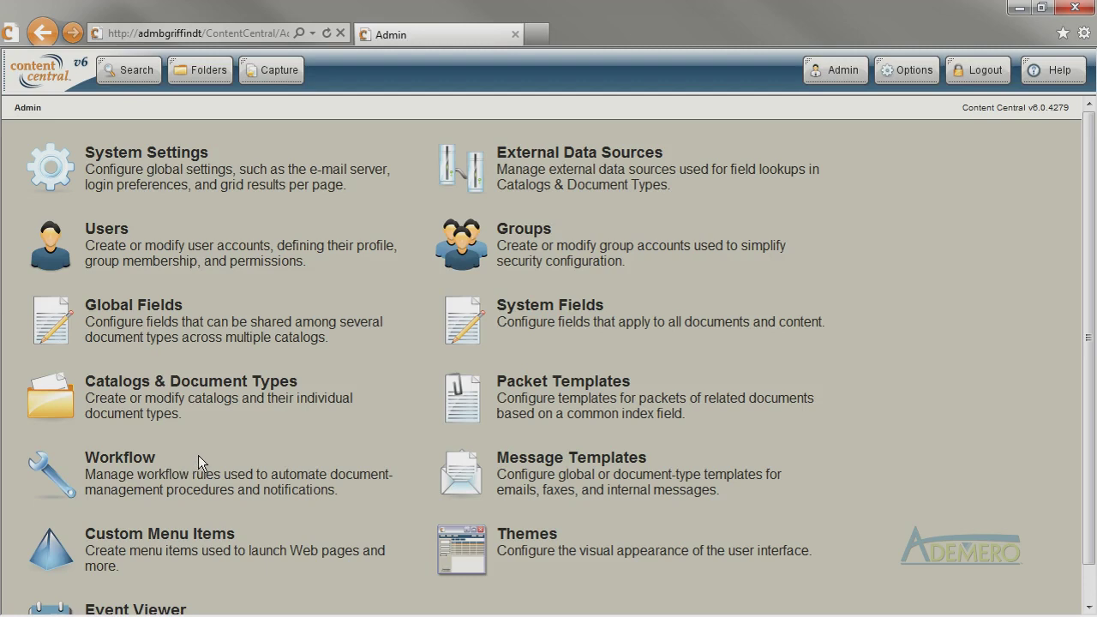
click(231, 388)
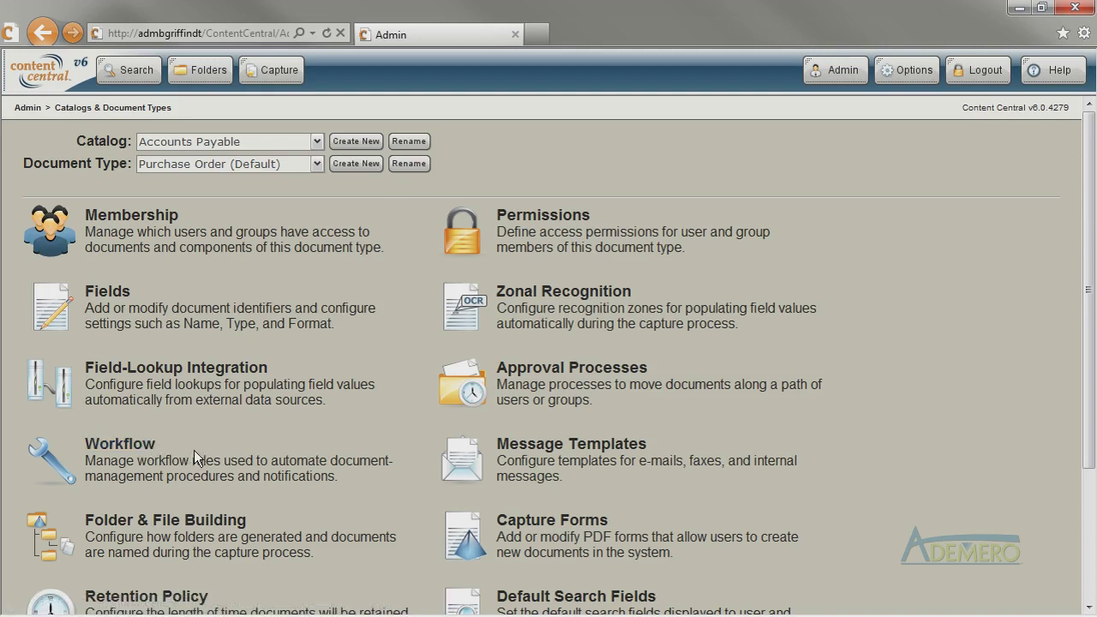
Step: Open Manage Workflow for Accounts Payable / Purchase Order, then return to the Admin home page
click(135, 450)
click(132, 445)
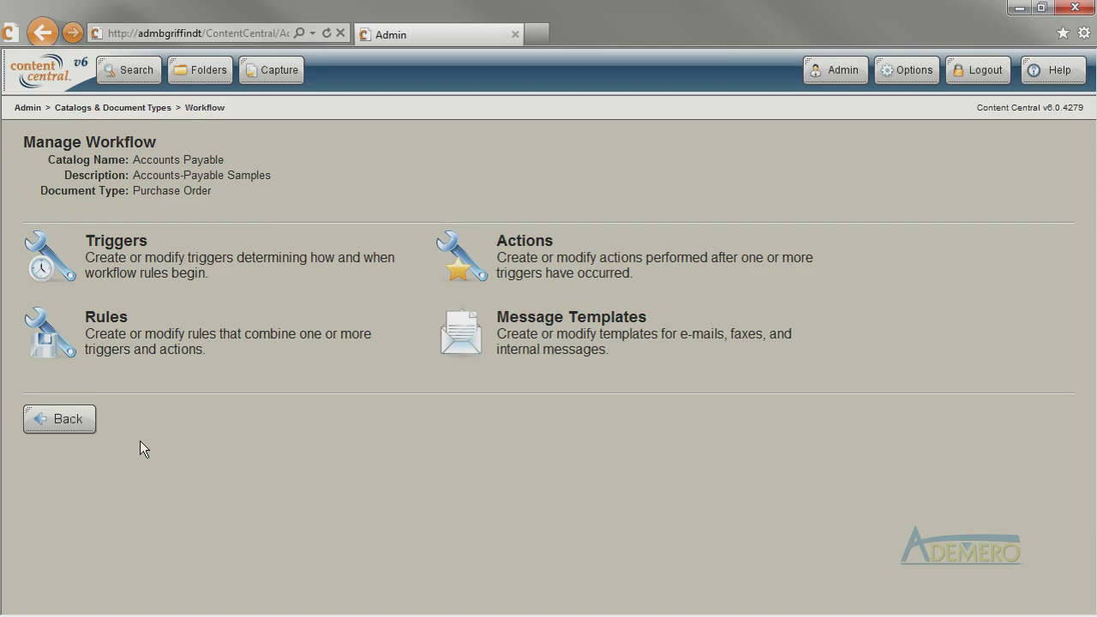
drag(200, 196, 61, 164)
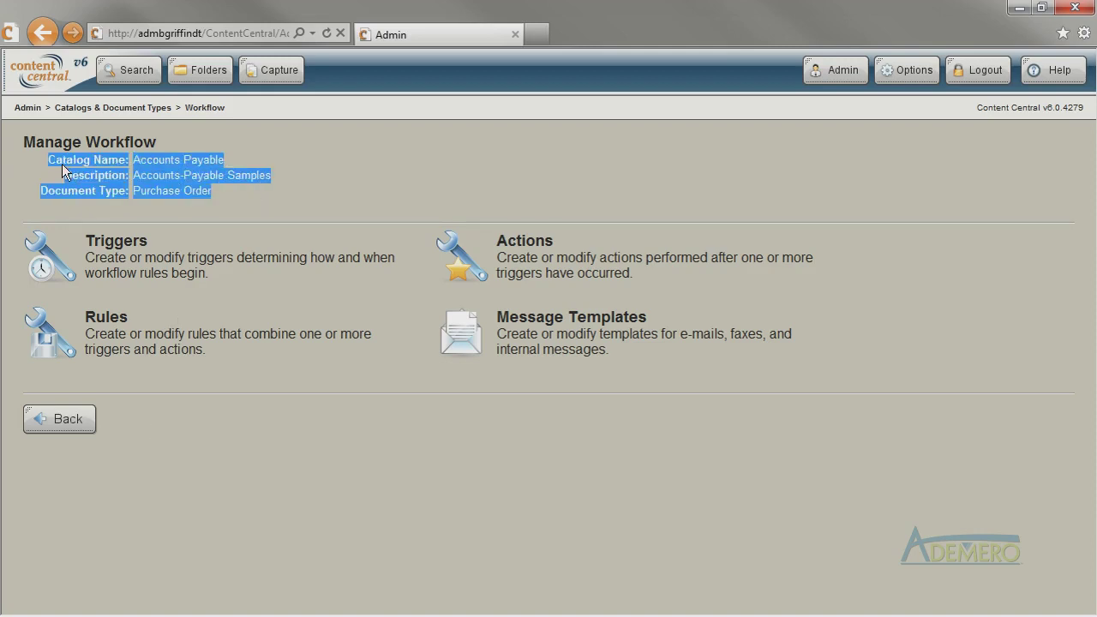
click(336, 218)
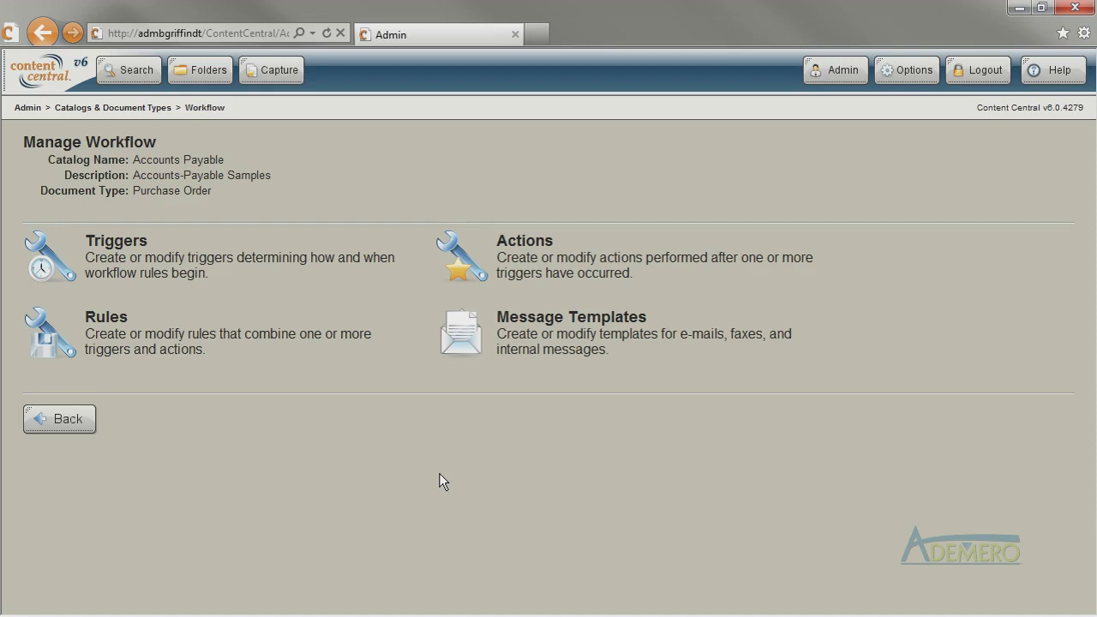
click(27, 108)
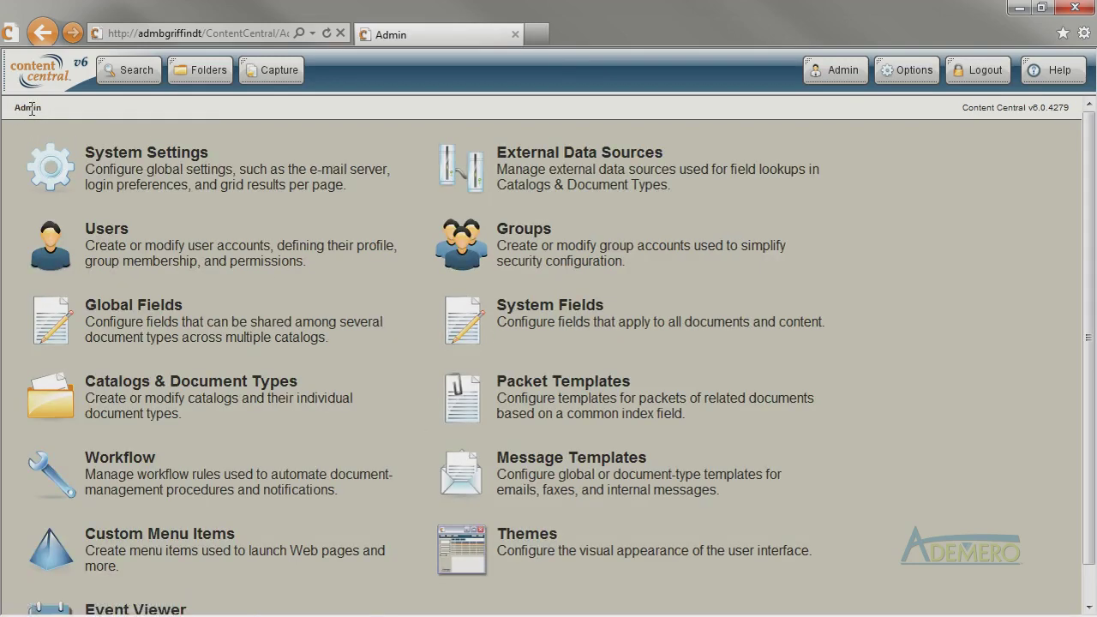
Step: Filter the workflow triggers to the Accounts Payable catalog and Purchase Order document type
click(120, 458)
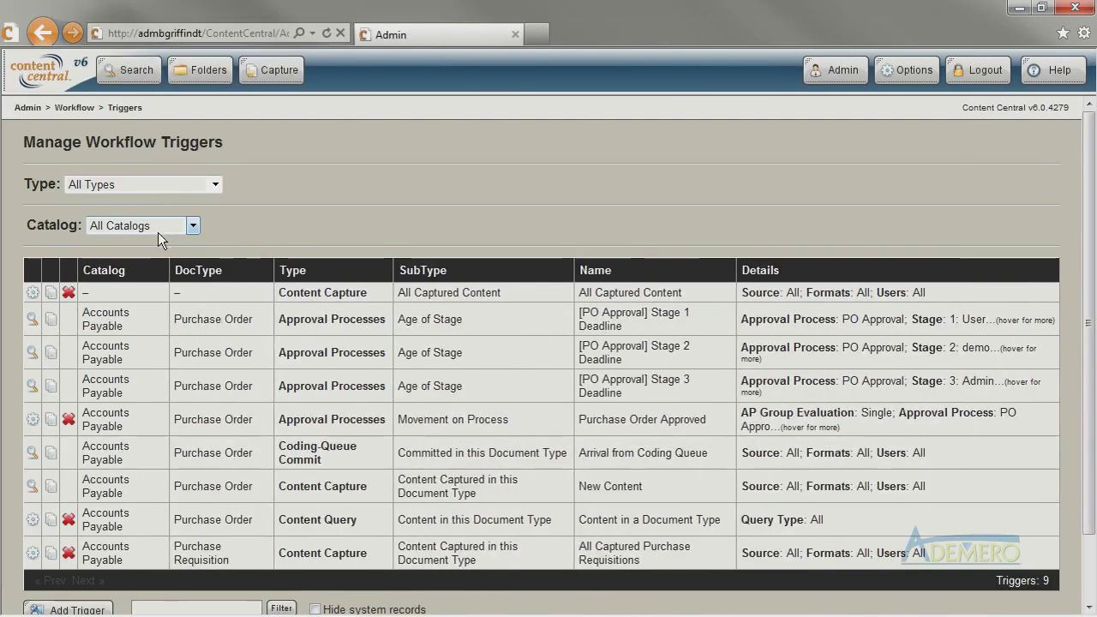
click(159, 225)
click(163, 268)
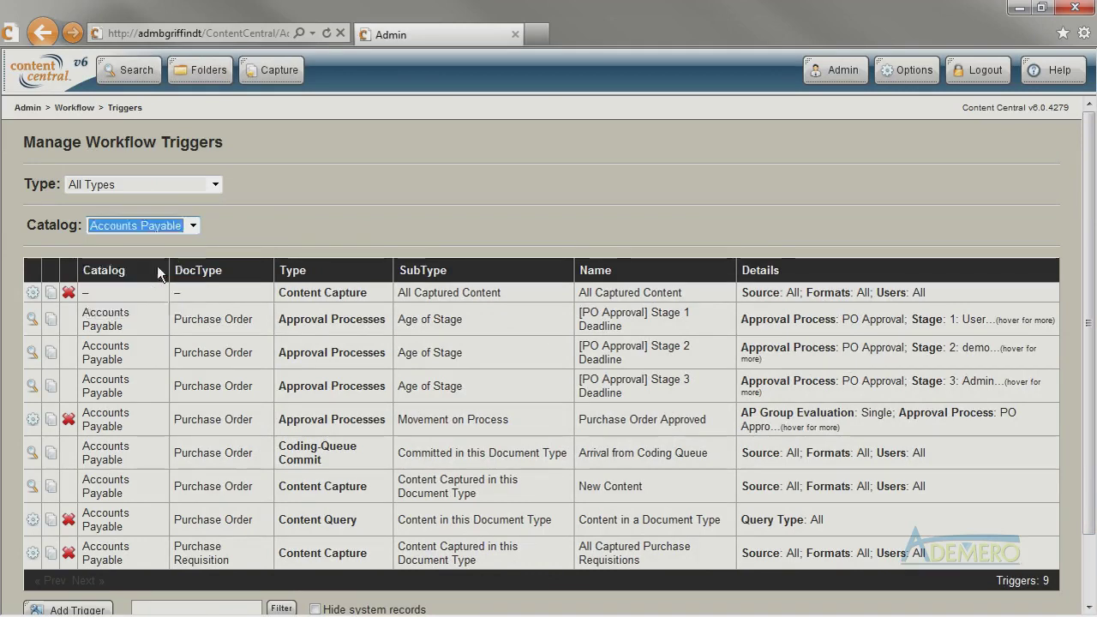
click(338, 227)
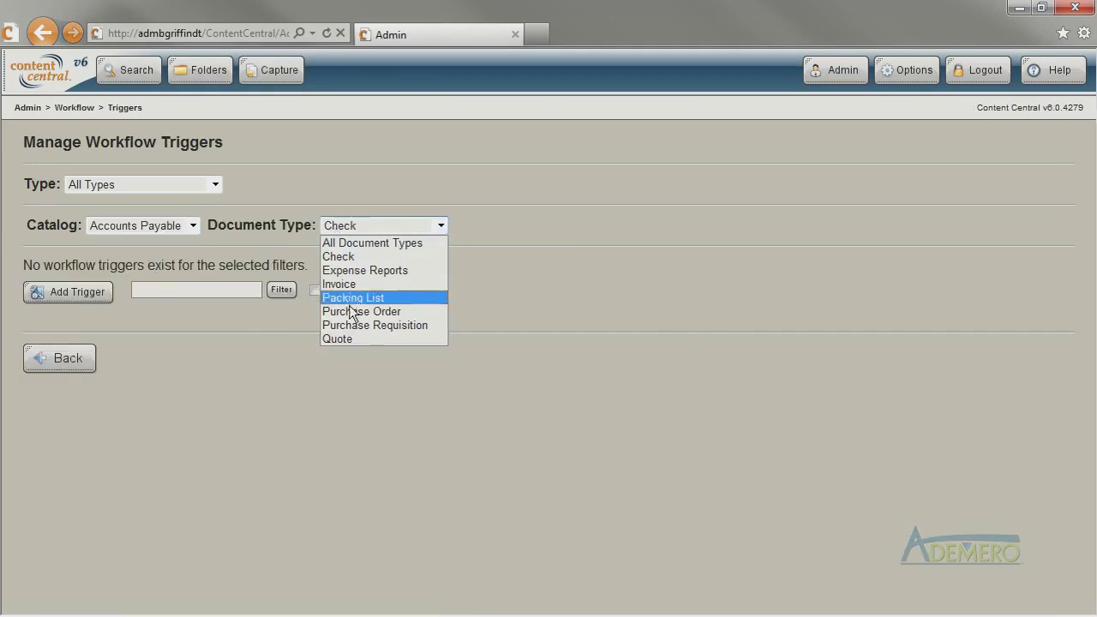
click(343, 313)
click(354, 229)
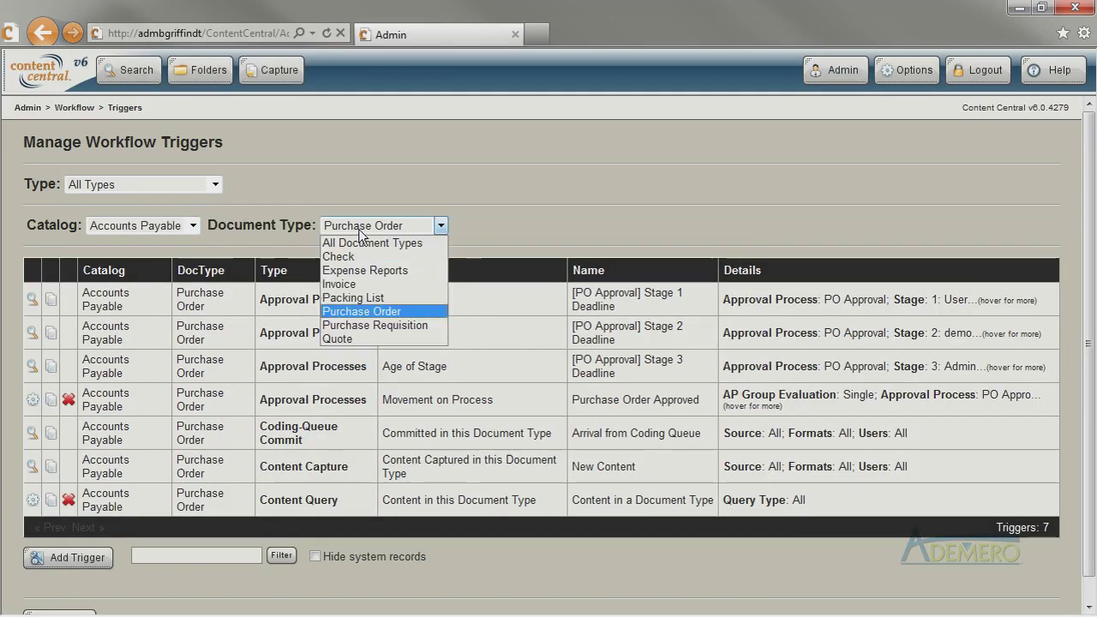
click(371, 325)
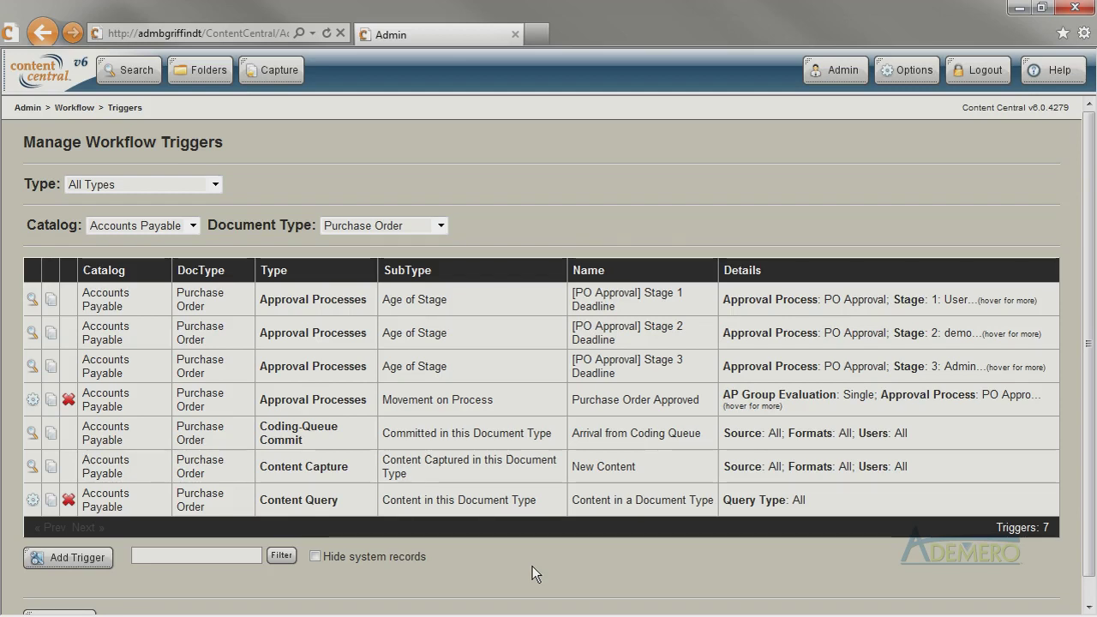
Step: Duplicate the Purchase Order Approved trigger, then open the Purchase Order rules list
click(32, 302)
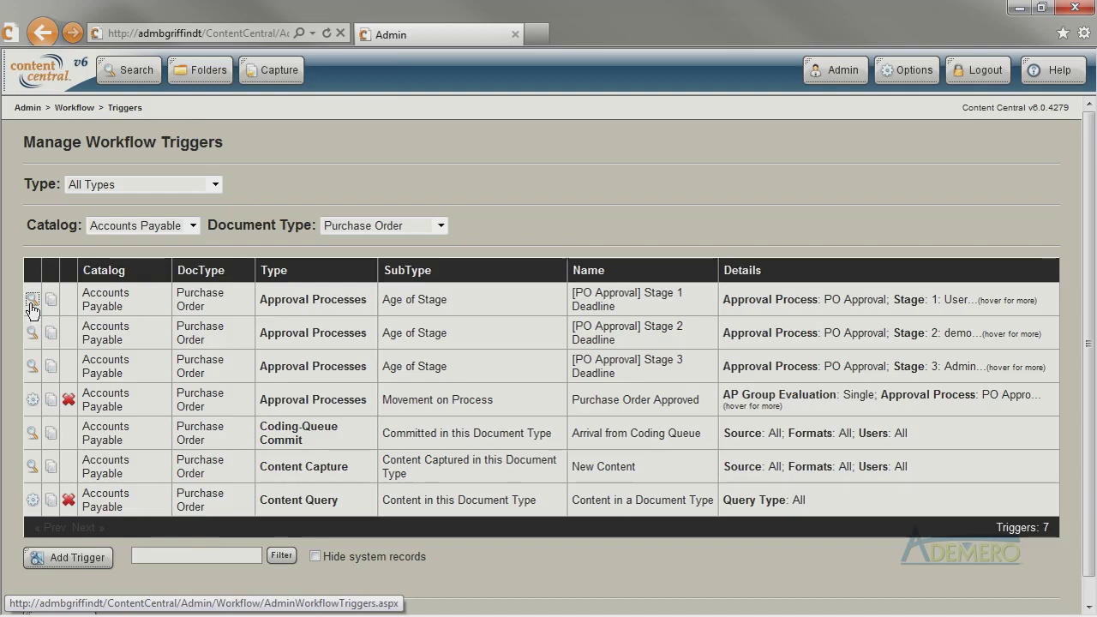
key(BackSpace)
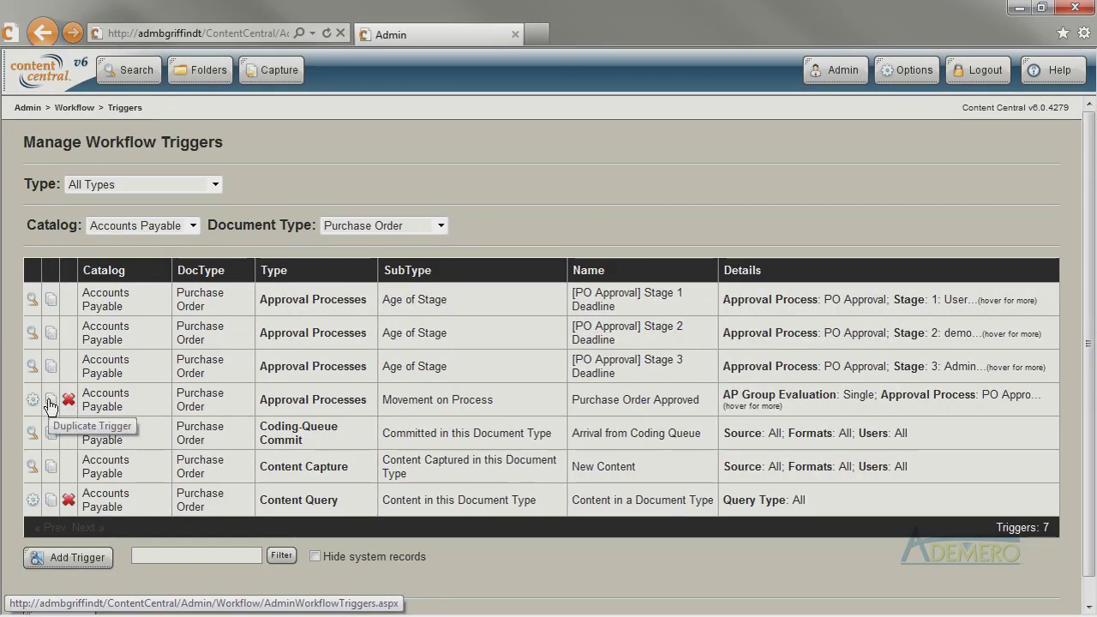
click(49, 400)
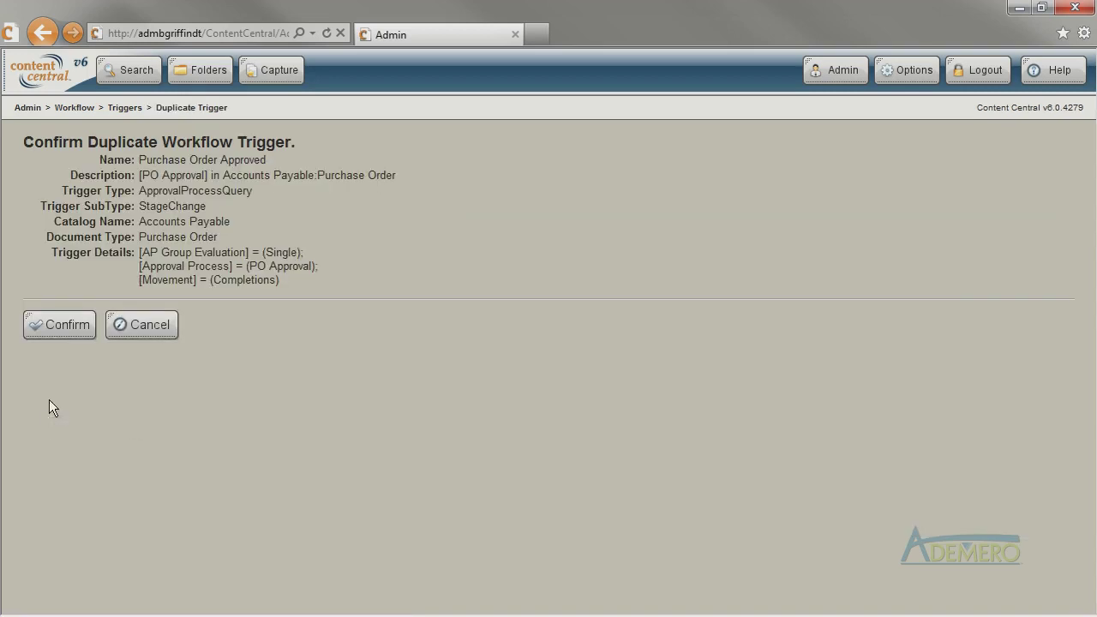
click(65, 322)
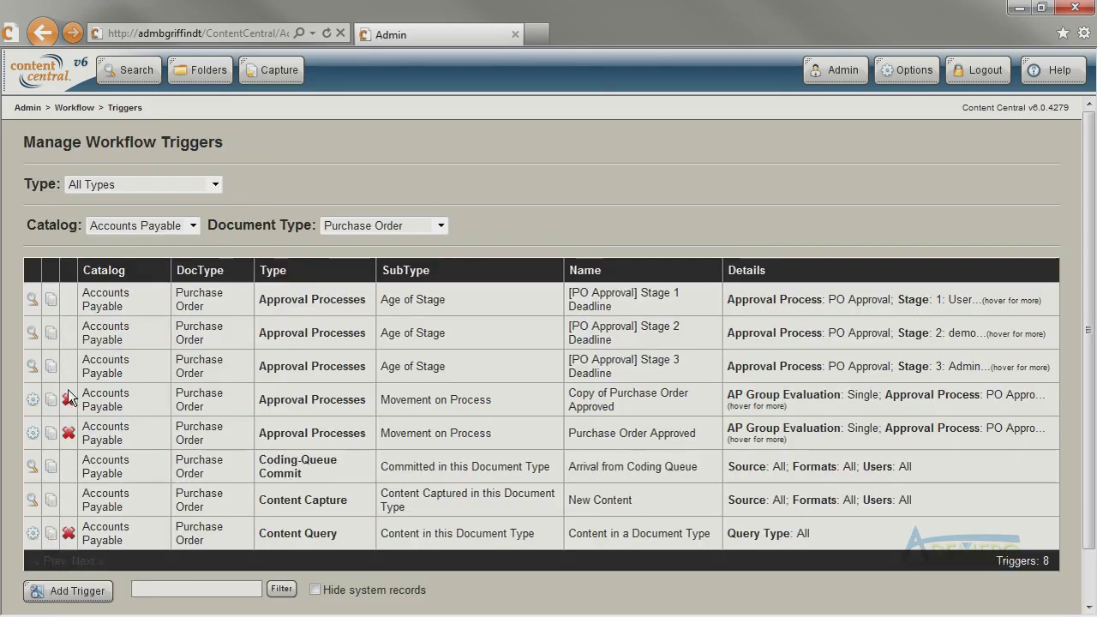
key(BackSpace)
click(122, 279)
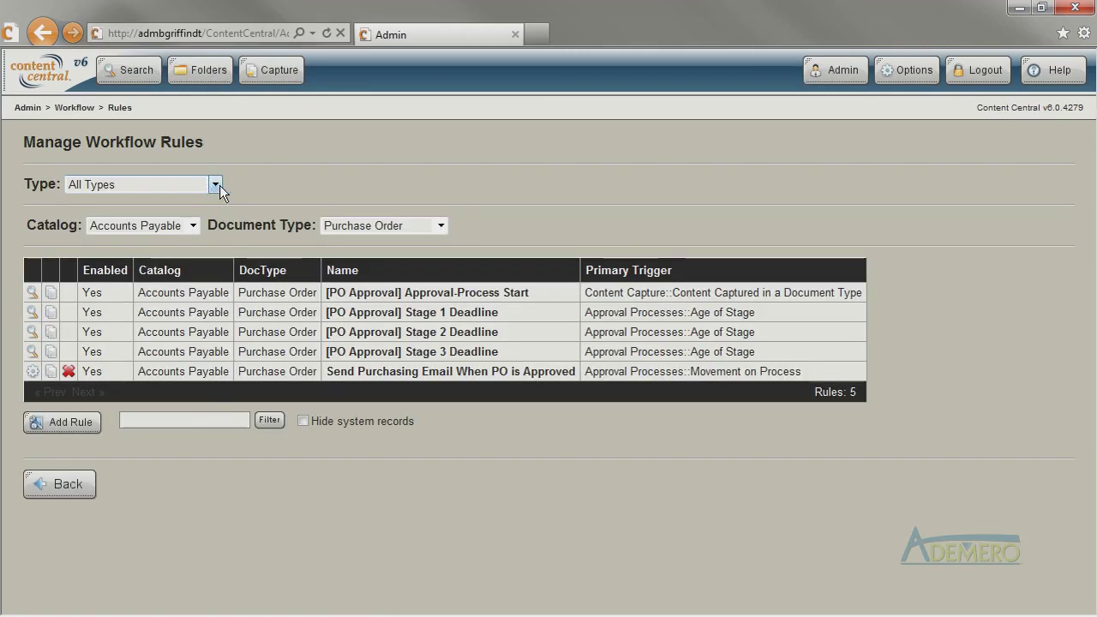
click(218, 185)
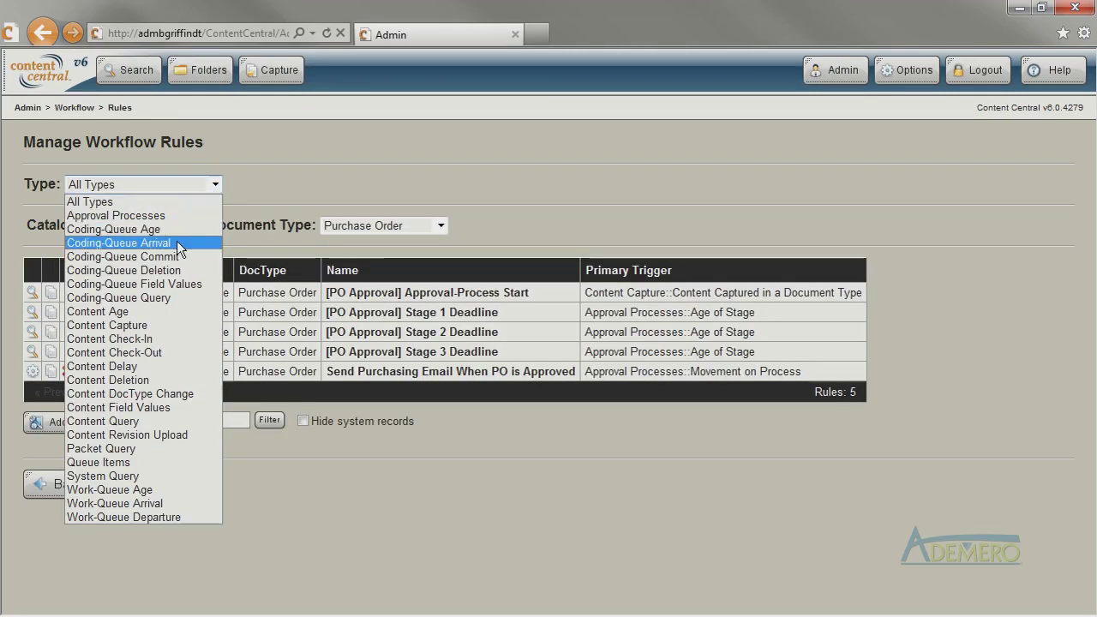
click(155, 325)
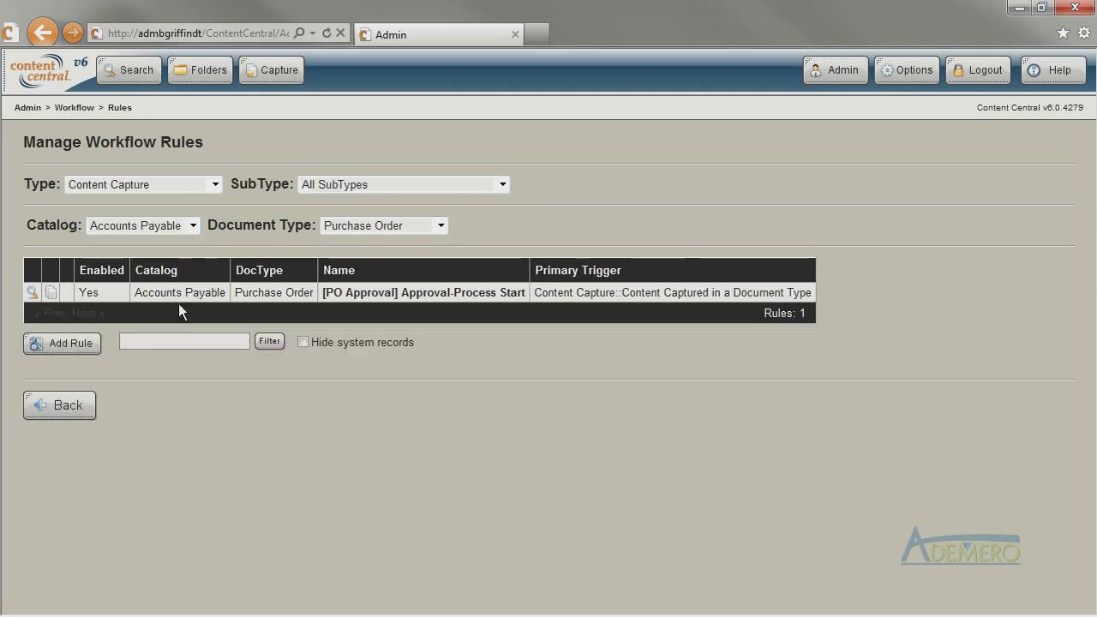
click(216, 183)
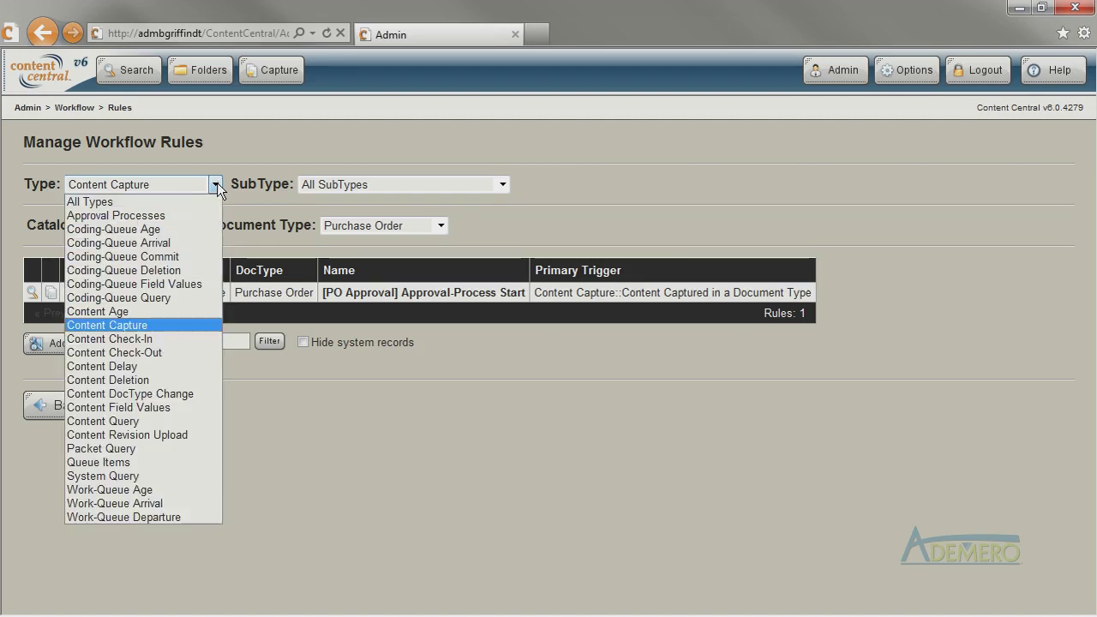
click(144, 202)
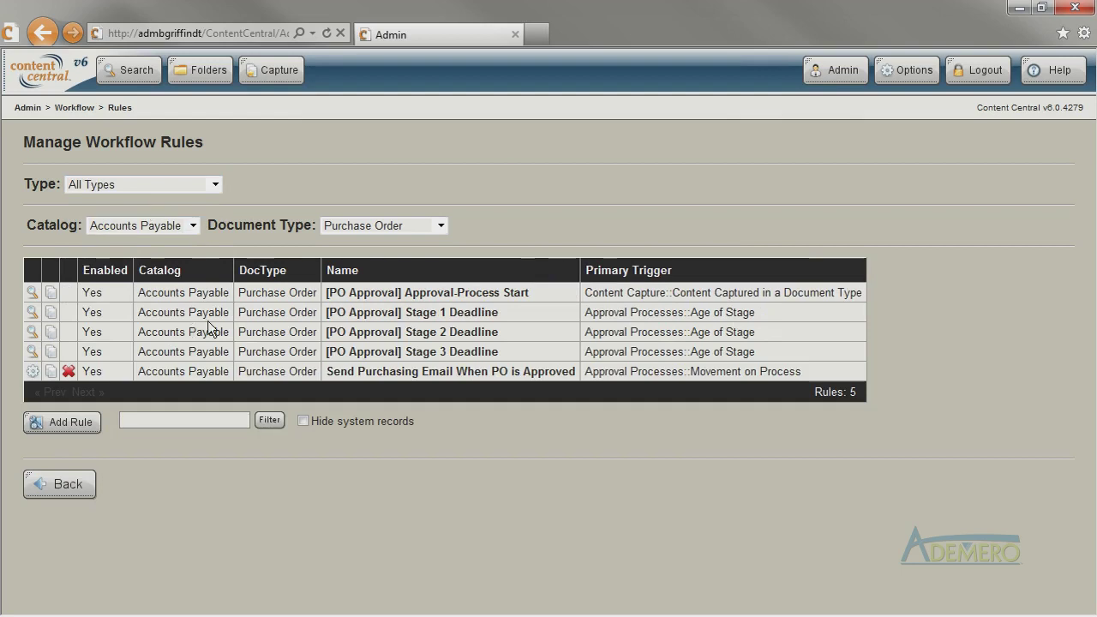